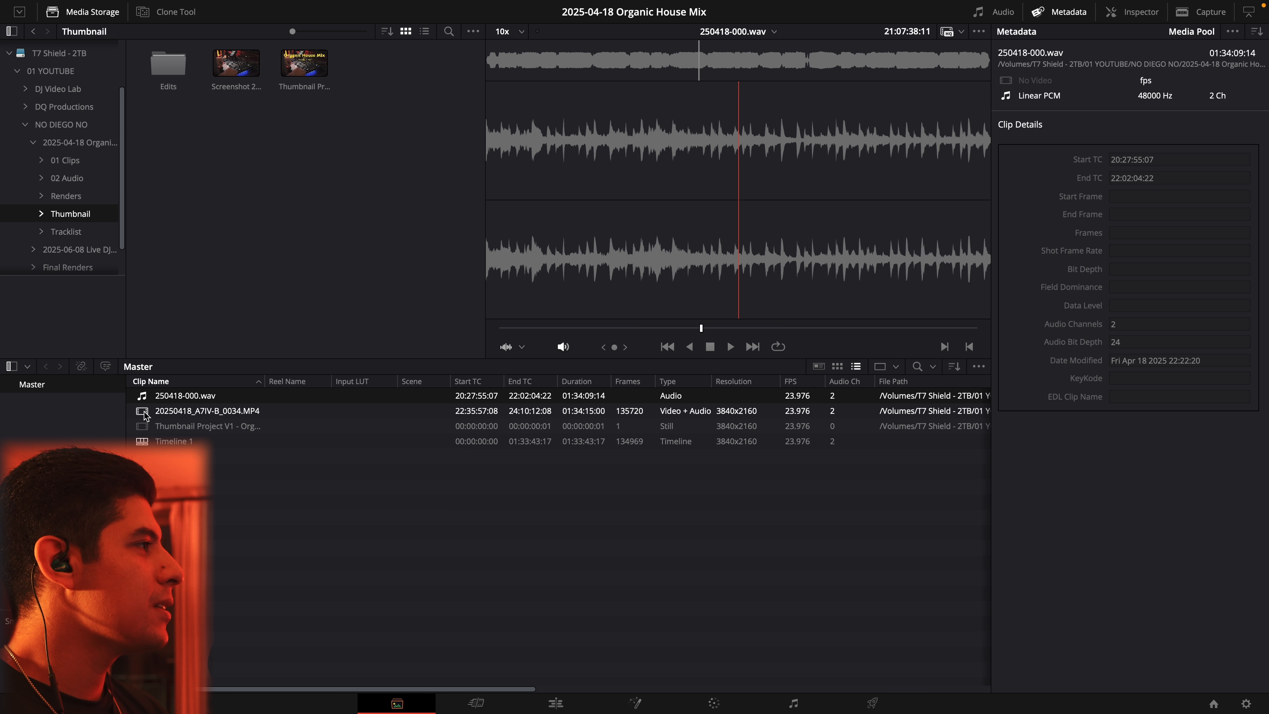
- Preview the 20250418_A7IV-B_0034.MP4 clip by playing it and skipping to several points along its length
{"action": "left_click", "coordinate": [578, 328]}
{"action": "key", "text": "space"}
{"action": "left_click", "coordinate": [673, 328]}
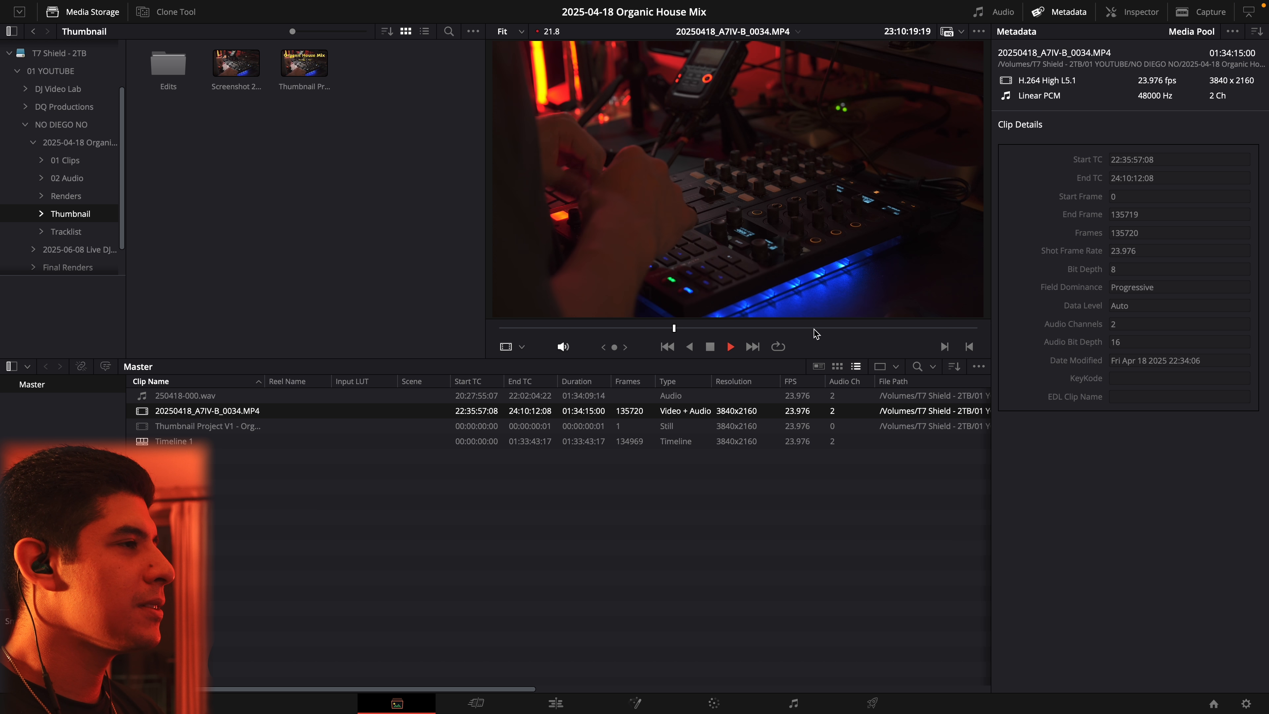
{"action": "left_click", "coordinate": [823, 328]}
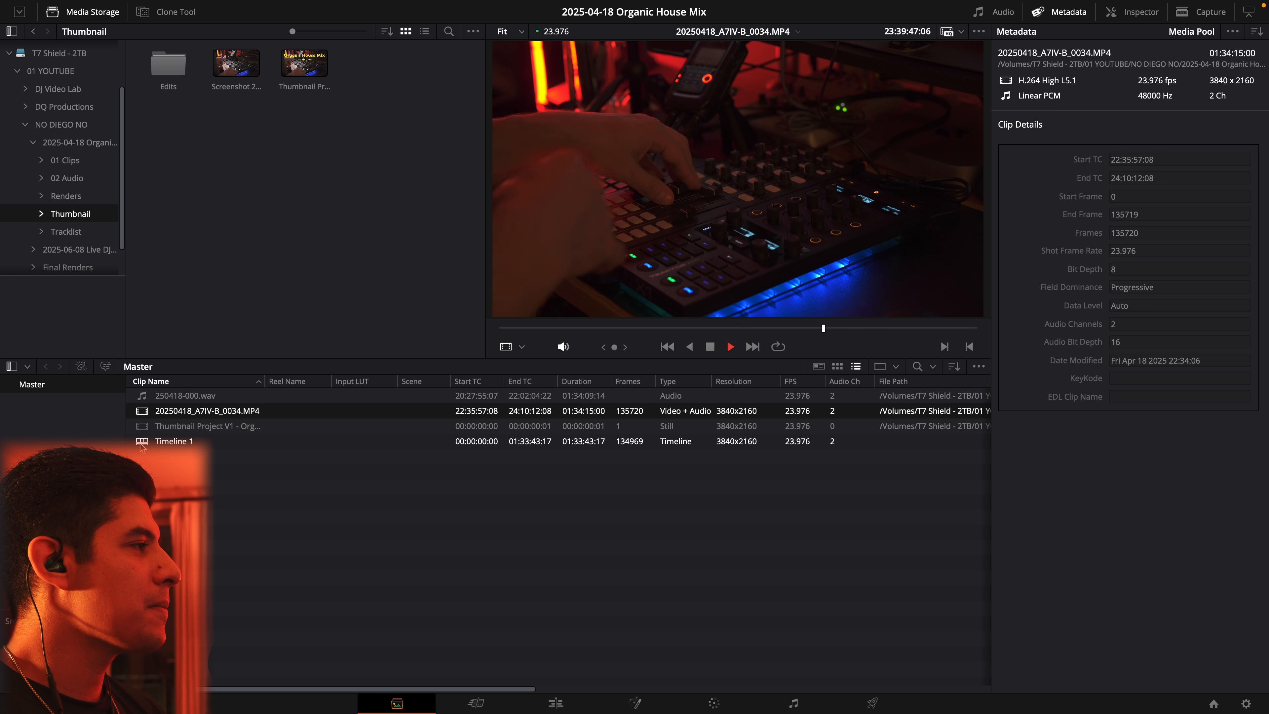
- Create a new timeline named Timeline 2 from the existing Timeline 1, keeping the project settings
{"action": "left_click", "coordinate": [155, 443]}
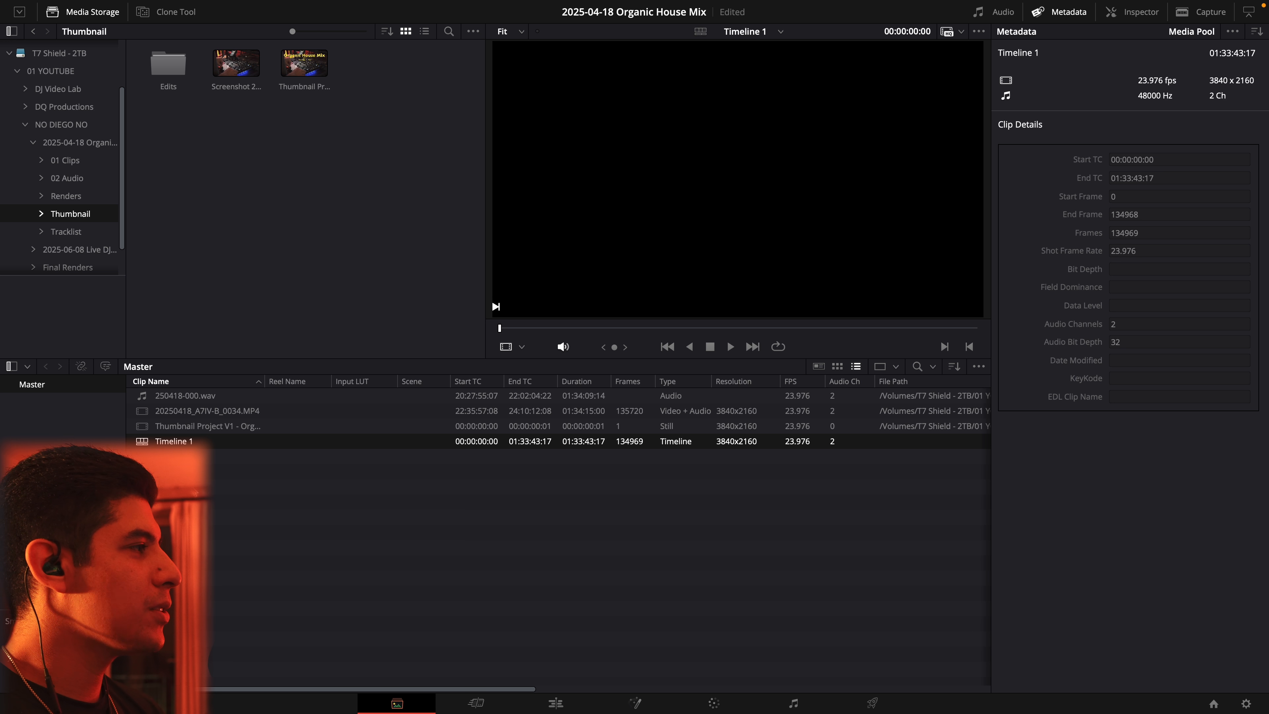
{"action": "right_click", "coordinate": [202, 494]}
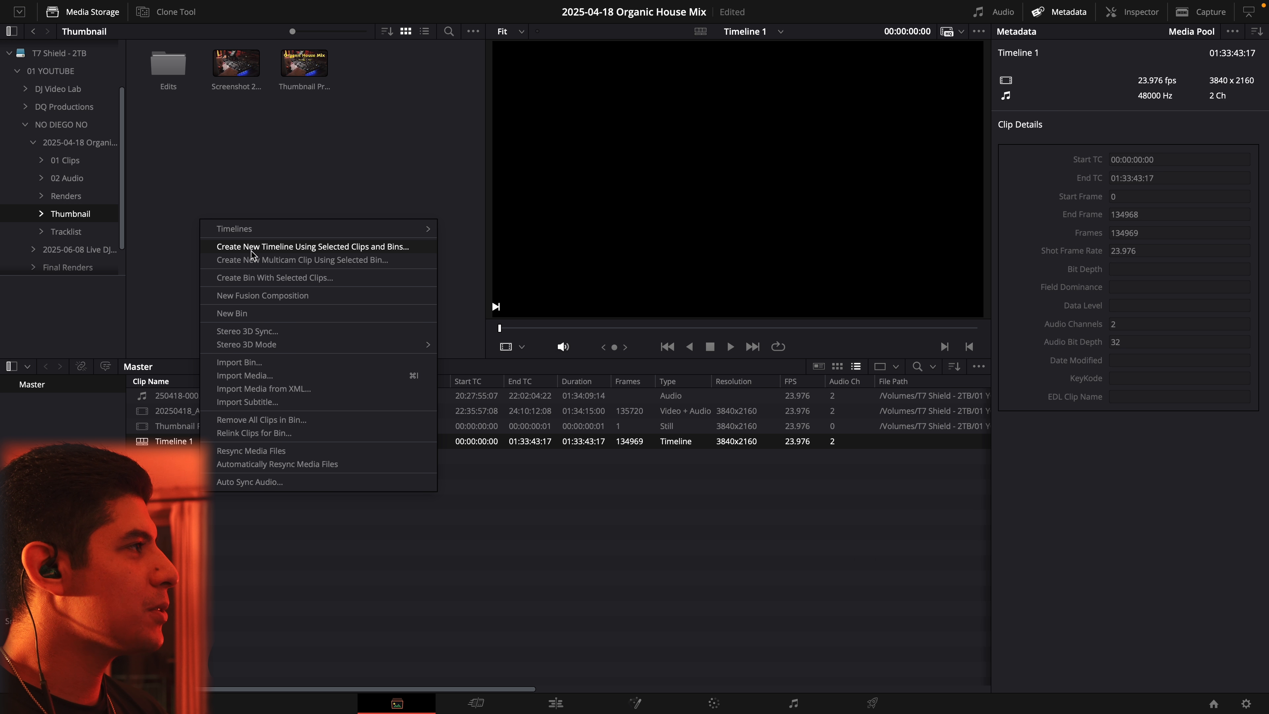
{"action": "left_click", "coordinate": [320, 252]}
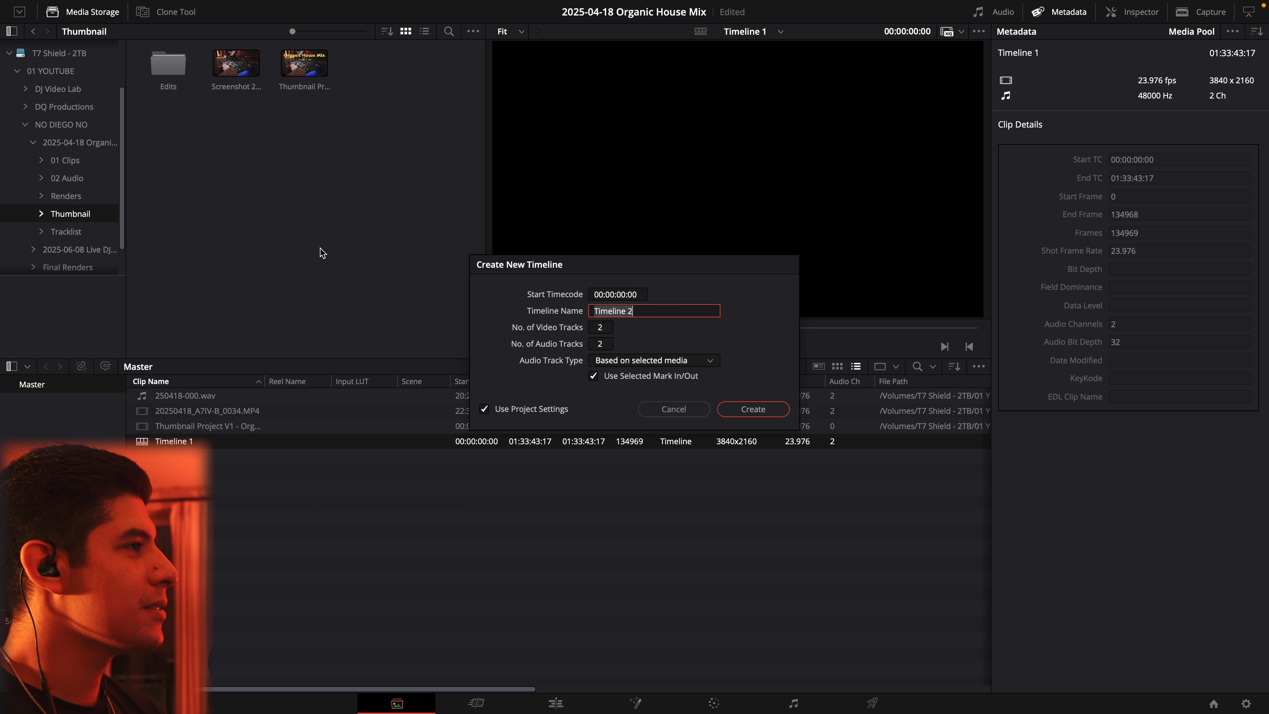
{"action": "left_click", "coordinate": [756, 410]}
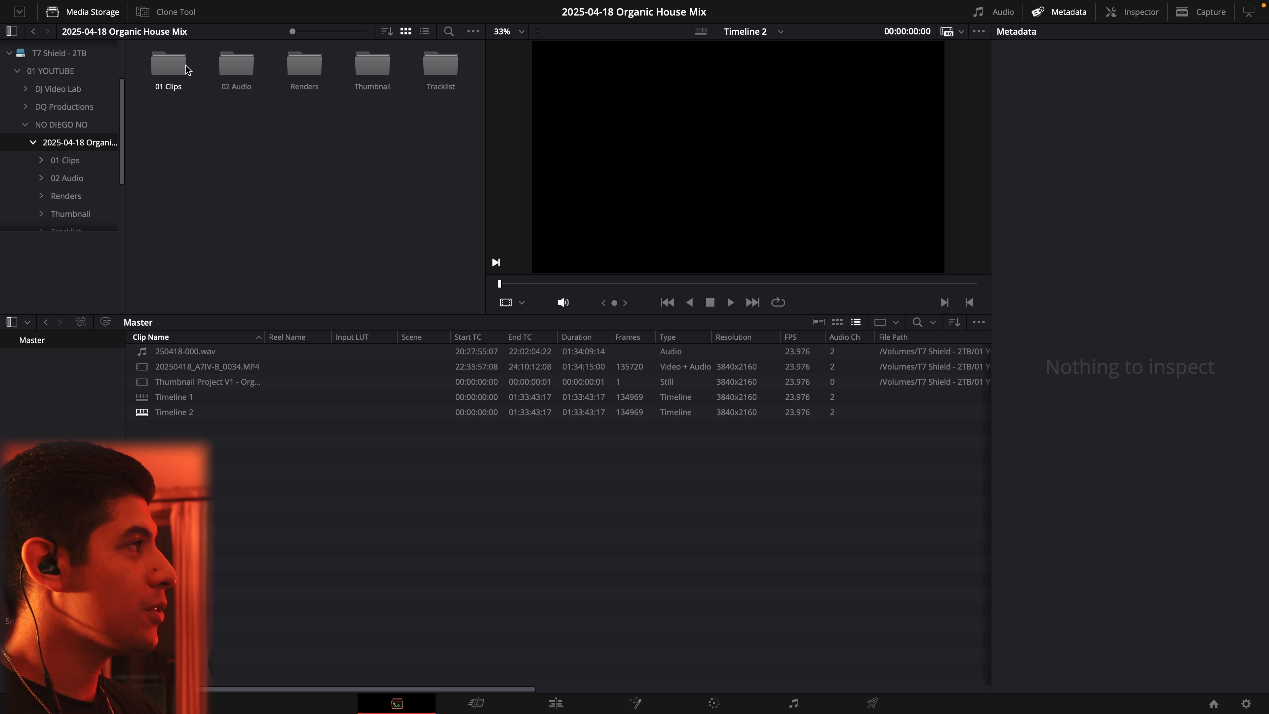
- Add the 01 Clips and 02 Audio storage folders to the project as bins under Master
{"action": "left_click_drag", "start_coordinate": [170, 68], "coordinate": [32, 344]}
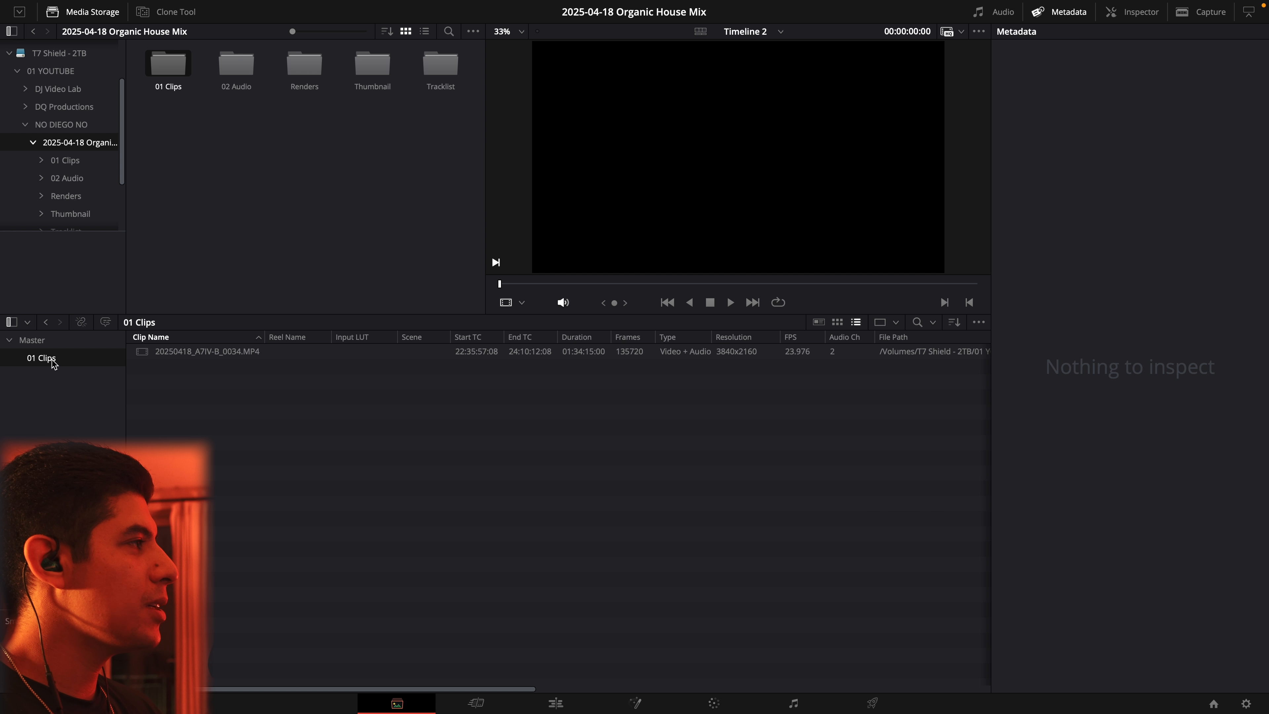
{"action": "left_click_drag", "start_coordinate": [233, 68], "coordinate": [38, 344]}
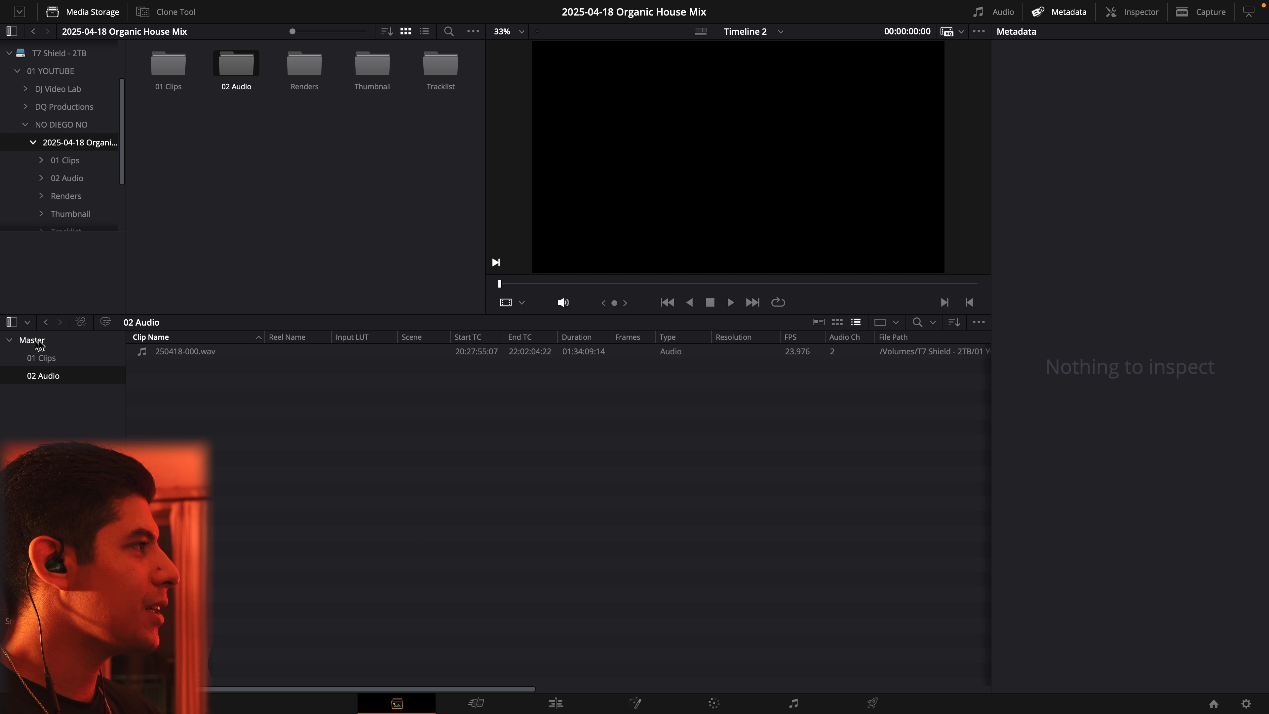
- Look through the contents of the 01 Clips, 02 Audio and Master bins
{"action": "left_click", "coordinate": [44, 359]}
{"action": "left_click", "coordinate": [46, 375]}
{"action": "left_click", "coordinate": [44, 358]}
{"action": "left_click", "coordinate": [31, 339]}
{"action": "double_click", "coordinate": [170, 351]}
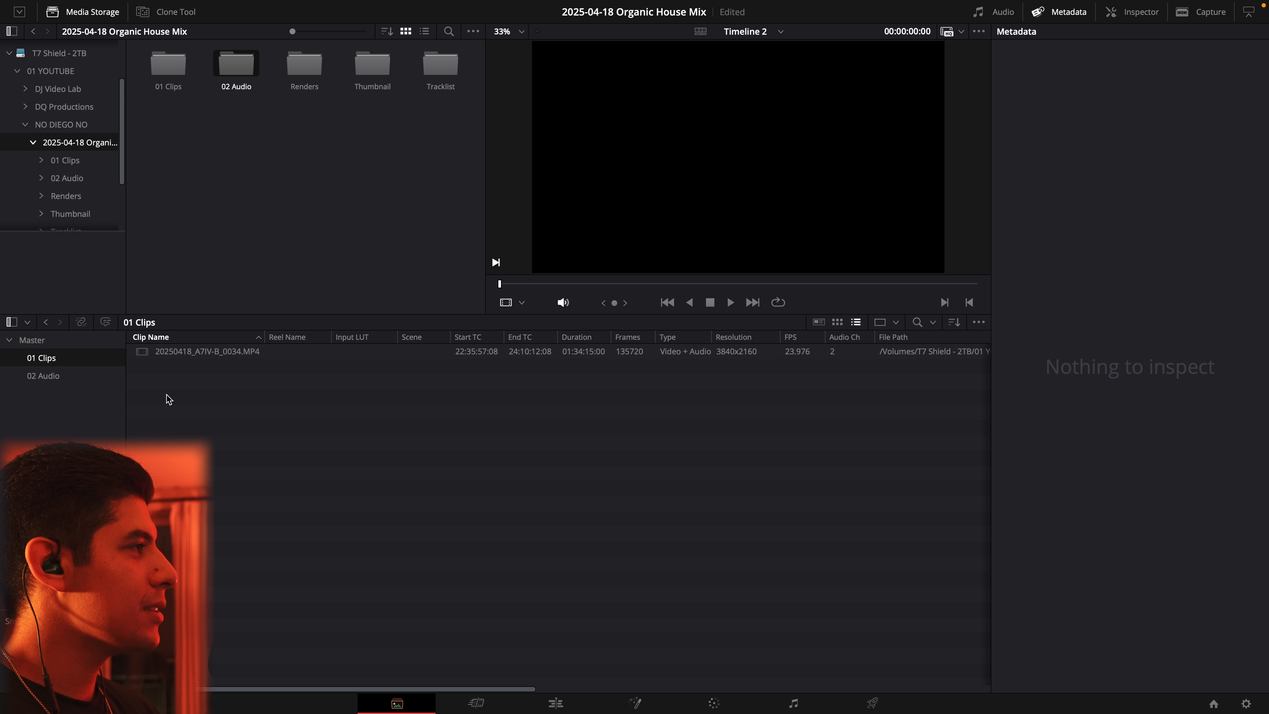
{"action": "left_click", "coordinate": [44, 375]}
{"action": "left_click", "coordinate": [31, 340]}
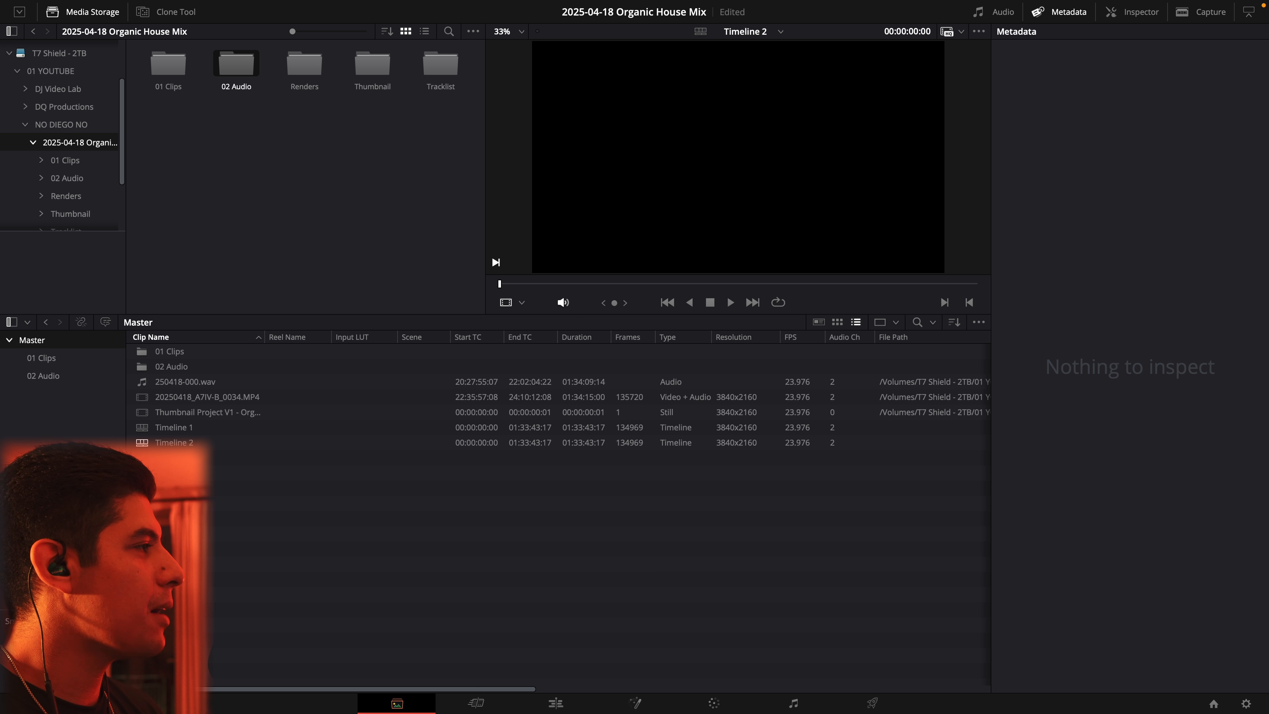
- Delete the loose 250418-000.wav from the Master bin and move 20250418_A7IV-B_0034.MP4 into the 01 Clips bin
{"action": "left_click", "coordinate": [191, 383]}
{"action": "key", "text": "Delete"}
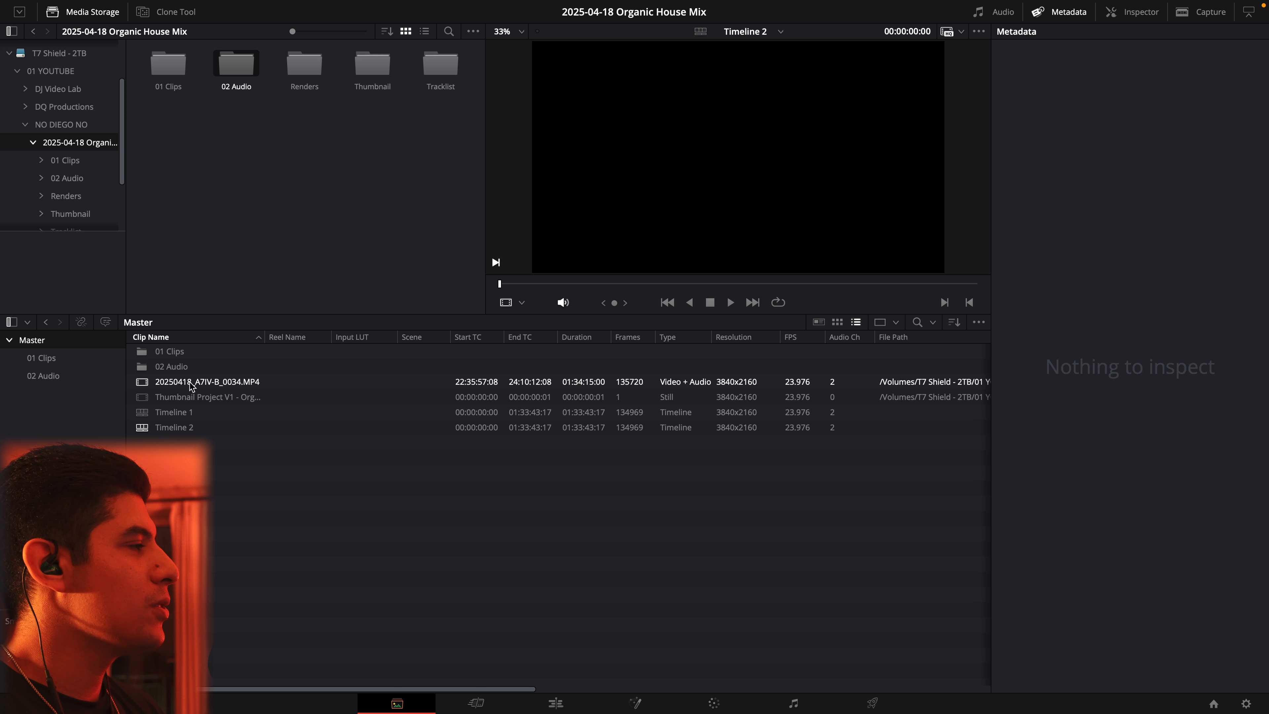
{"action": "left_click_drag", "start_coordinate": [196, 385], "coordinate": [180, 354]}
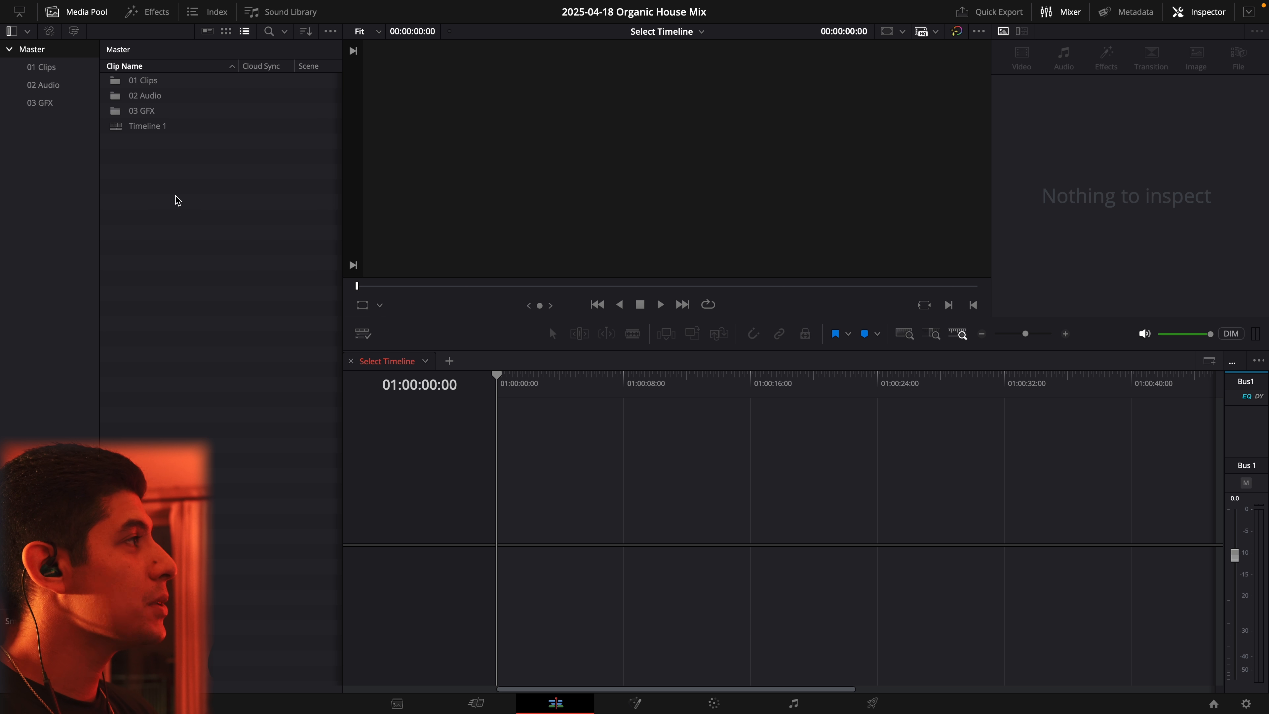
{"action": "right_click", "coordinate": [151, 189]}
{"action": "mouse_move", "coordinate": [207, 198]}
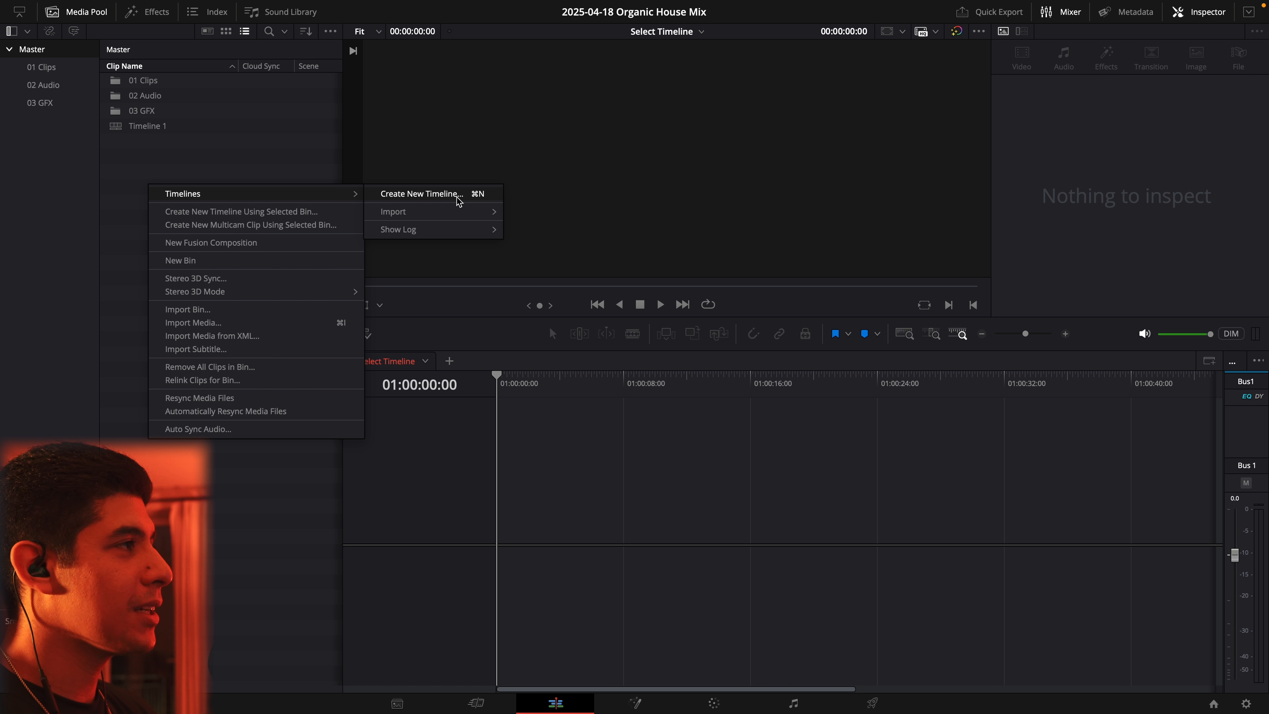
{"action": "left_click", "coordinate": [239, 173]}
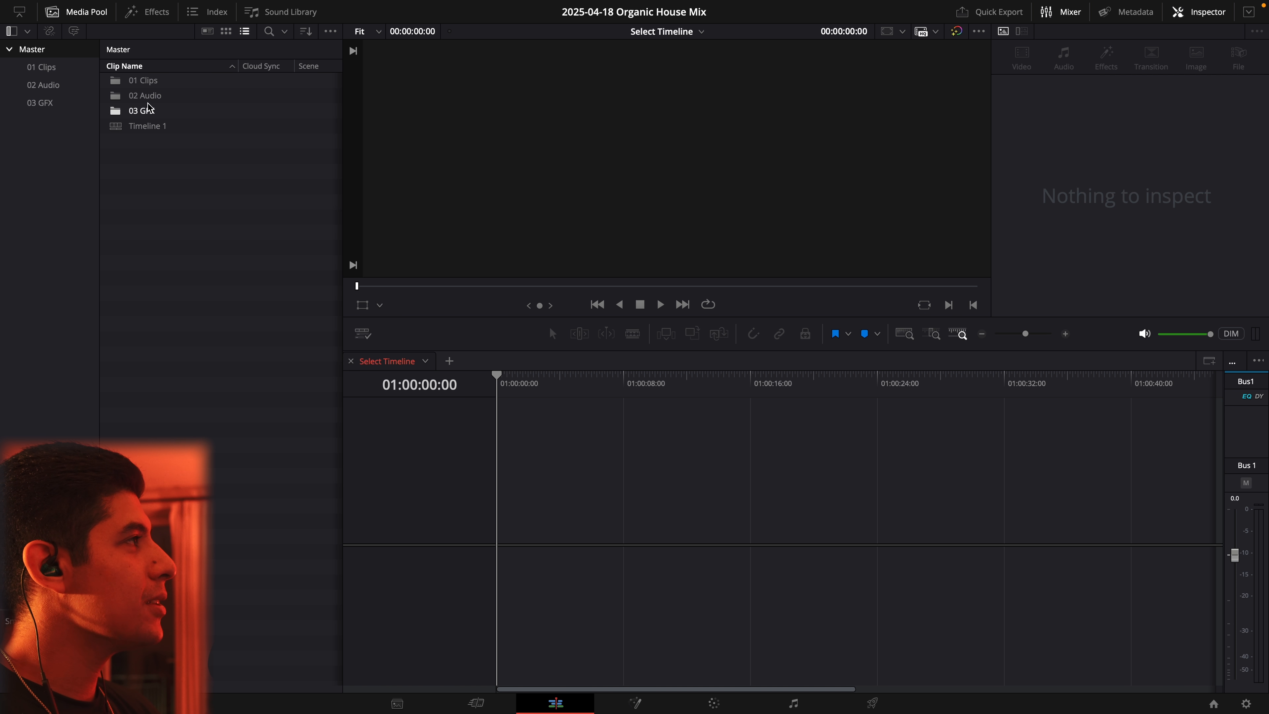
- Place the 20250418_A7IV-B_0034.MP4 clip from the 01 Clips bin into the empty timeline area as a new timeline and save the project
{"action": "double_click", "coordinate": [150, 83]}
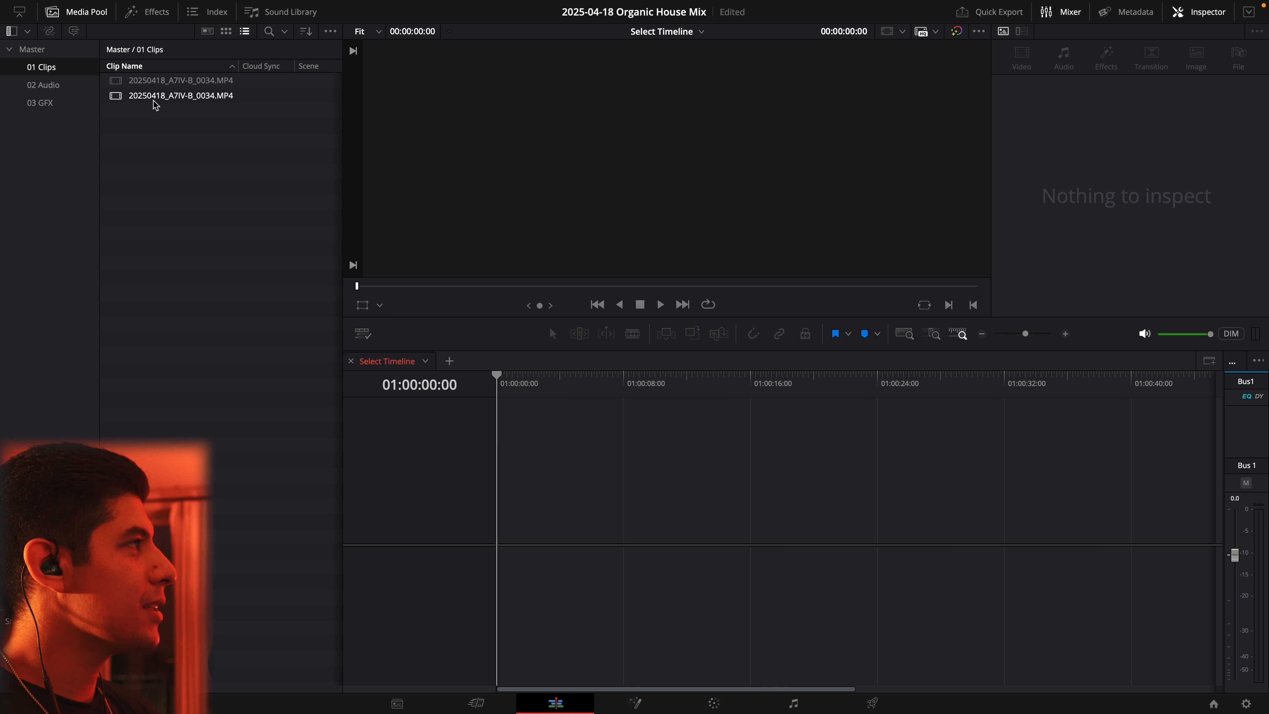
{"action": "left_click_drag", "start_coordinate": [150, 80], "coordinate": [527, 536]}
{"action": "left_click_drag", "start_coordinate": [728, 541], "coordinate": [700, 542]}
{"action": "key", "text": "ctrl+s"}
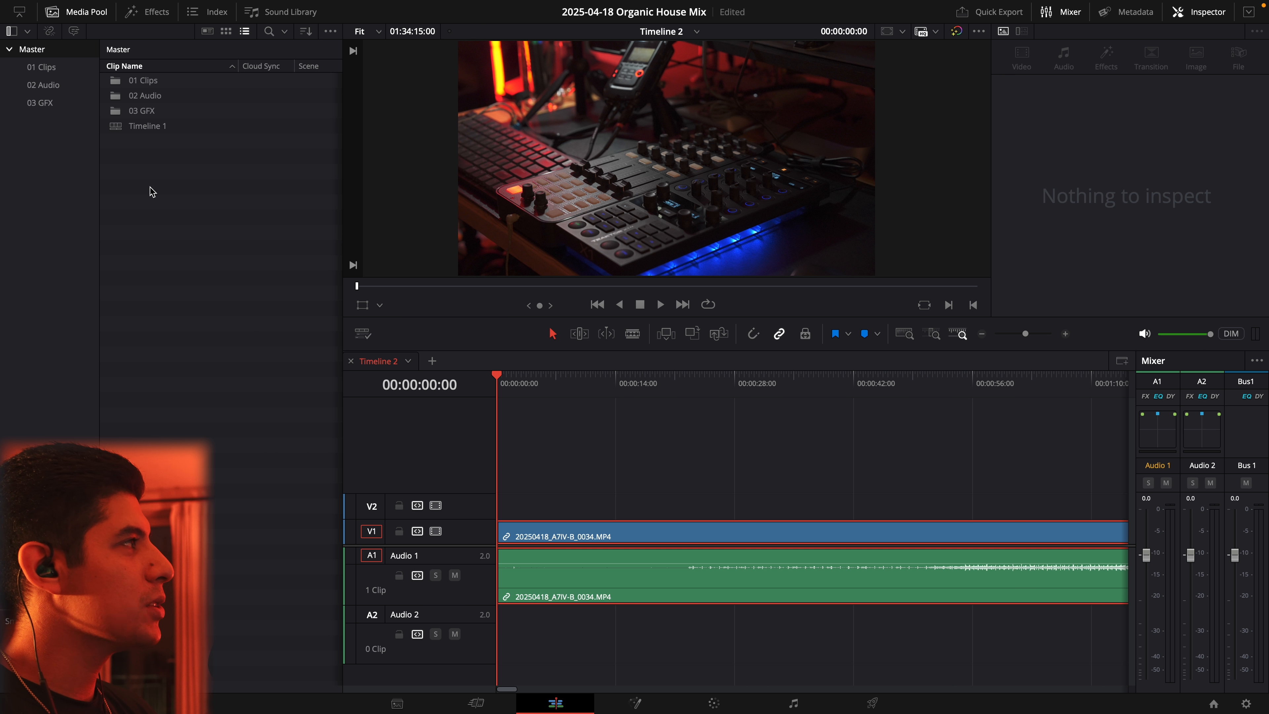
- Open Timeline 1 and move the playhead onto its title at 00:00:05:01
{"action": "double_click", "coordinate": [119, 129]}
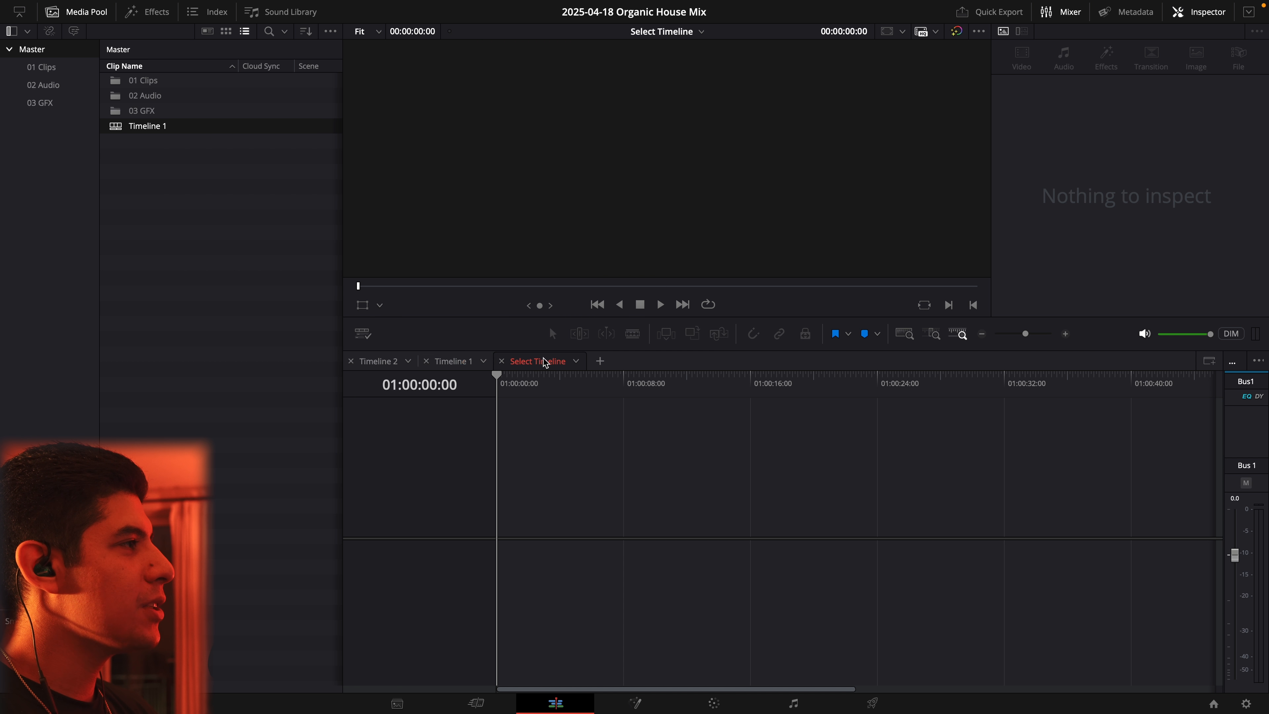
{"action": "left_click", "coordinate": [367, 339]}
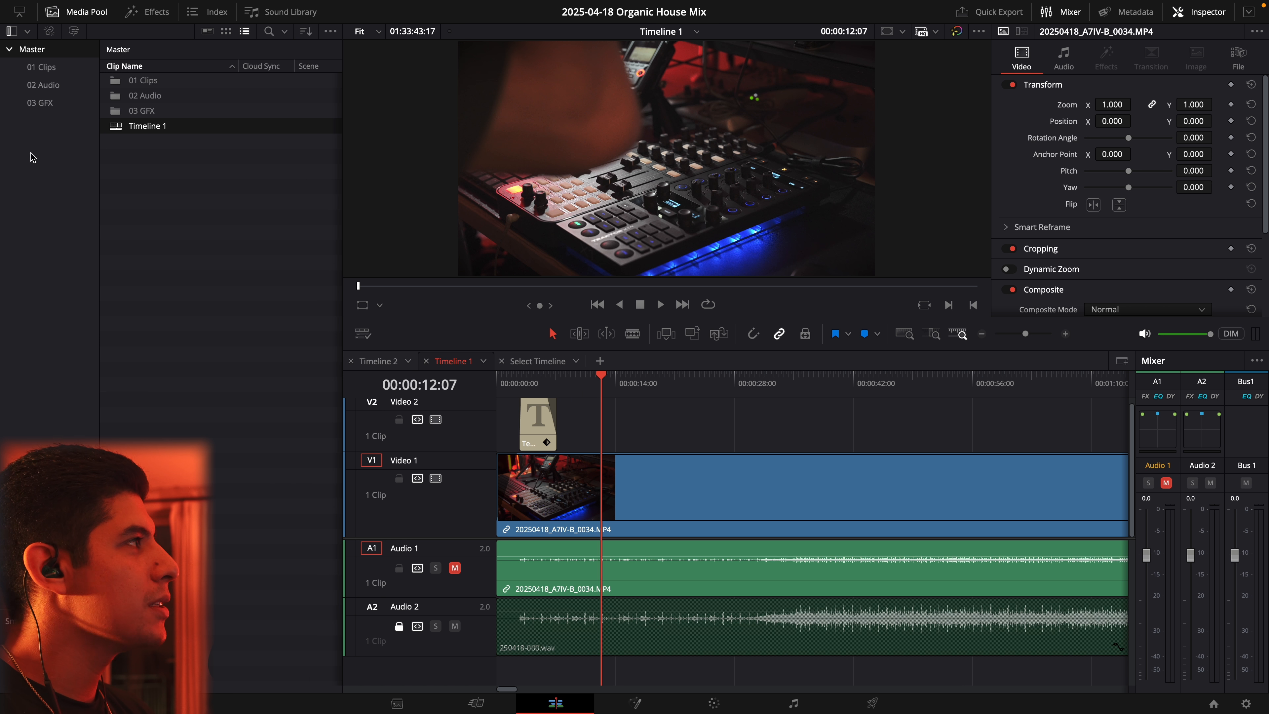
{"action": "mouse_move", "coordinate": [525, 384]}
{"action": "left_mouse_down"}
{"action": "mouse_move", "coordinate": [593, 388]}
{"action": "mouse_move", "coordinate": [542, 389]}
{"action": "left_mouse_up"}
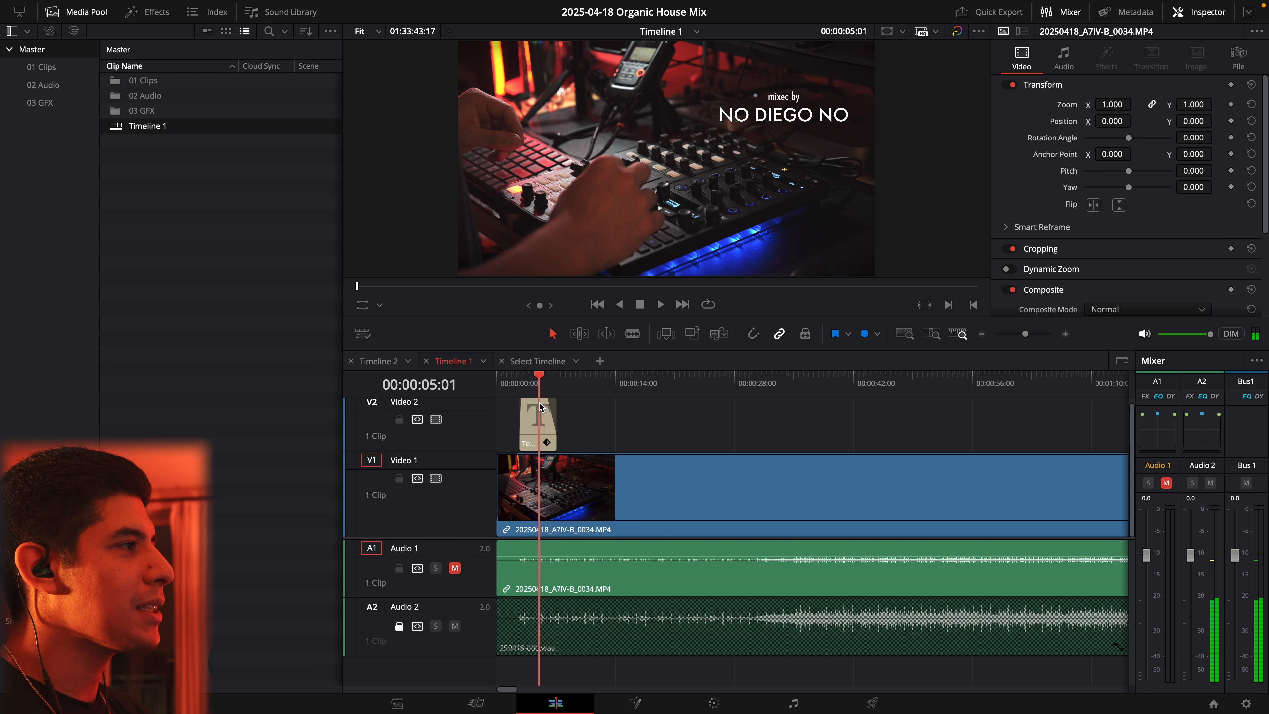
- Duplicate Timeline 1 and open the duplicate for editing
{"action": "right_click", "coordinate": [143, 128]}
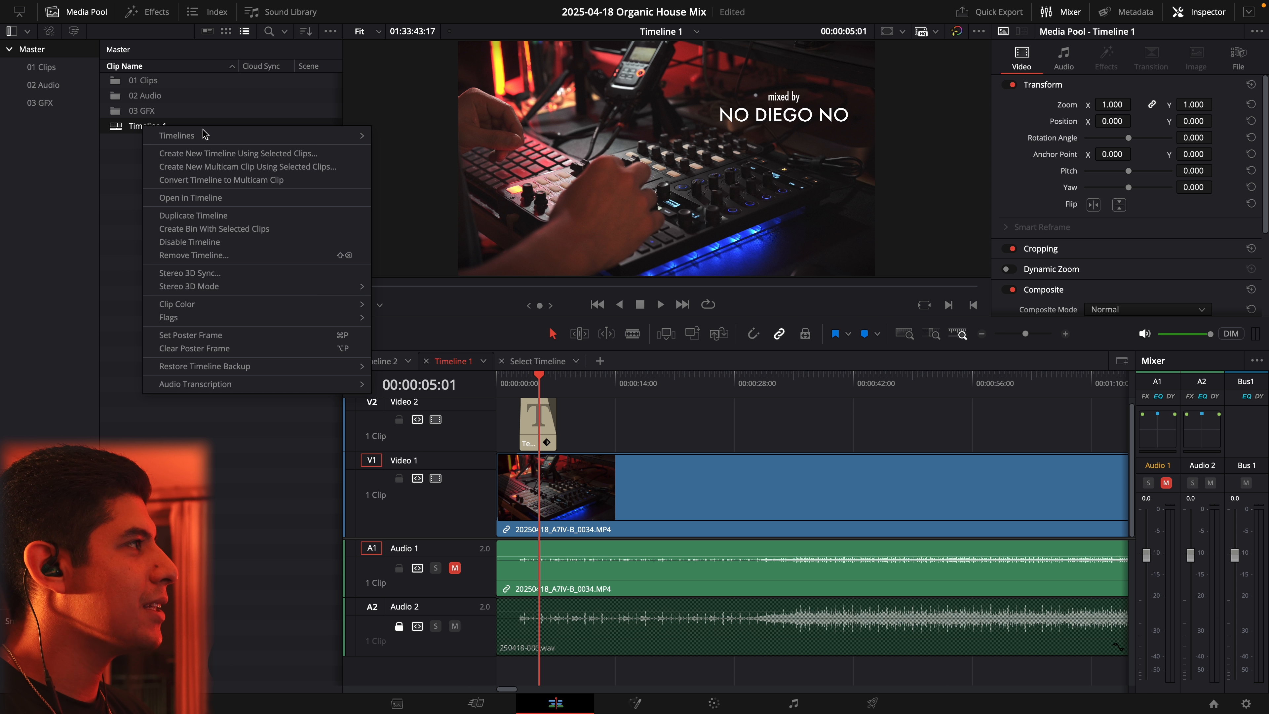
{"action": "left_click", "coordinate": [215, 215]}
{"action": "left_click", "coordinate": [165, 141]}
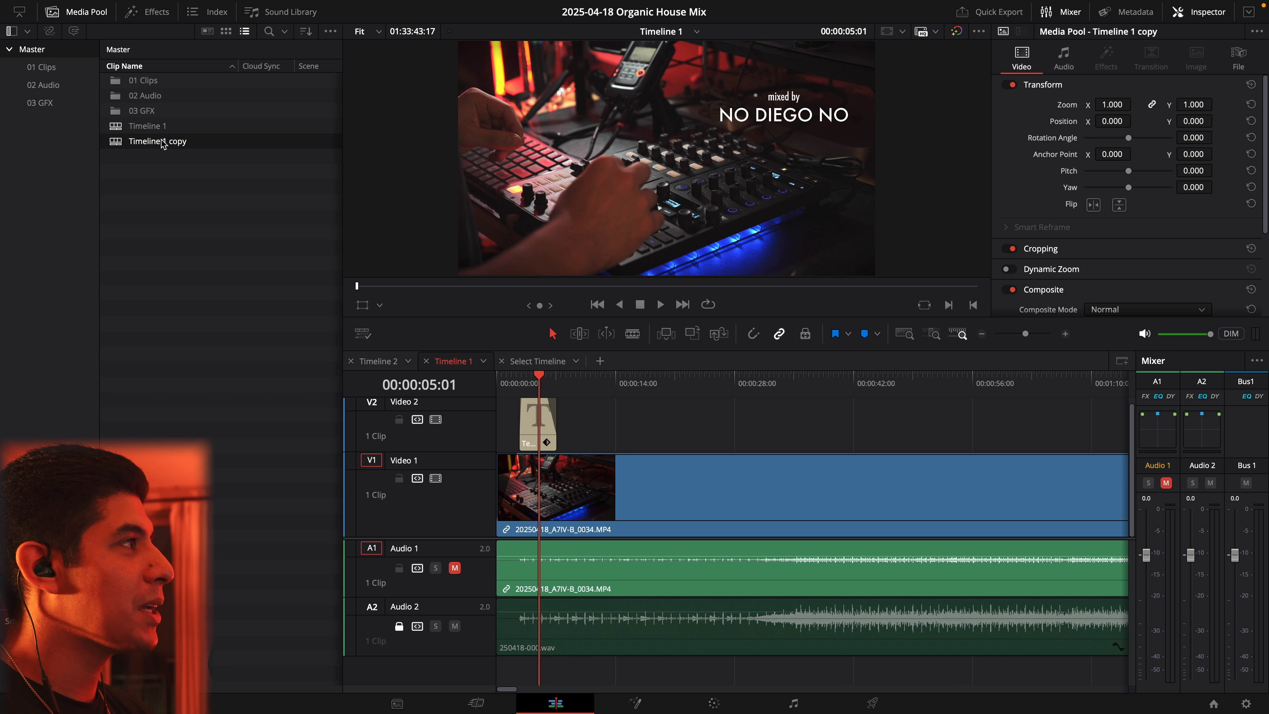
{"action": "double_click", "coordinate": [116, 142]}
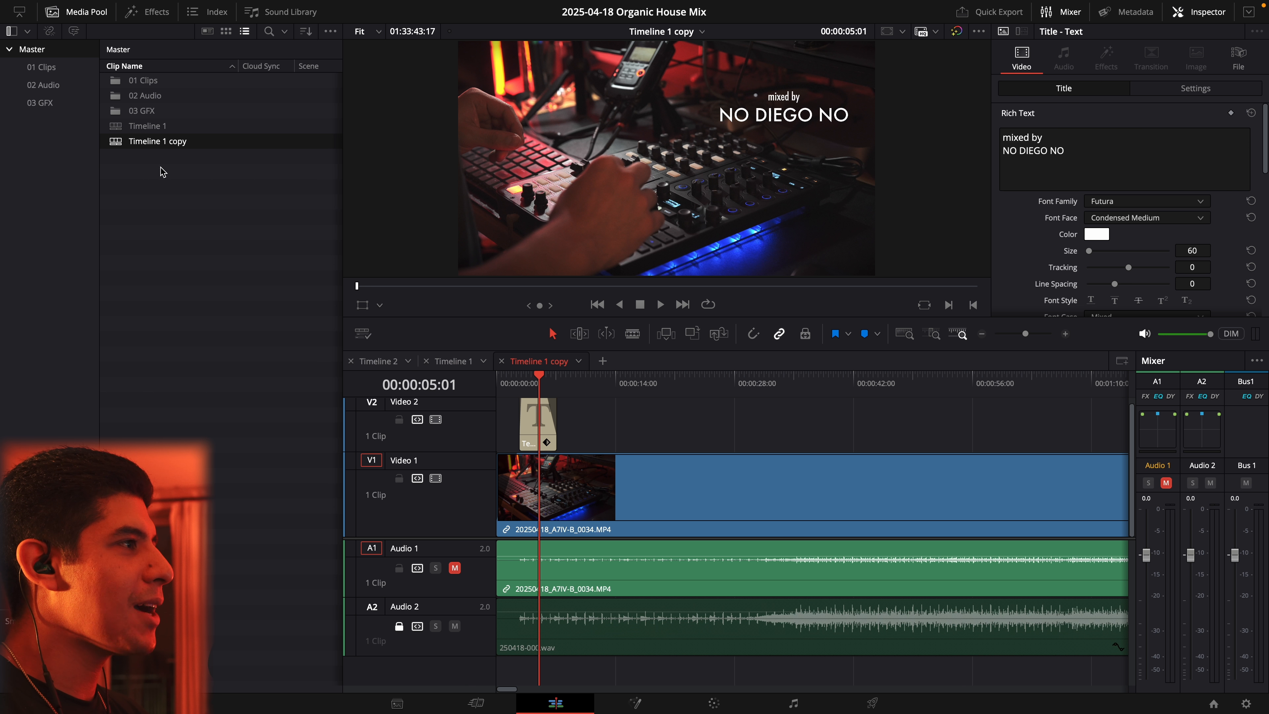
- In the duplicated timeline, move the V2 title to start at about 13 seconds and scrub to 00:00:20:12
{"action": "left_click_drag", "start_coordinate": [547, 427], "coordinate": [639, 428]}
{"action": "left_click", "coordinate": [590, 384]}
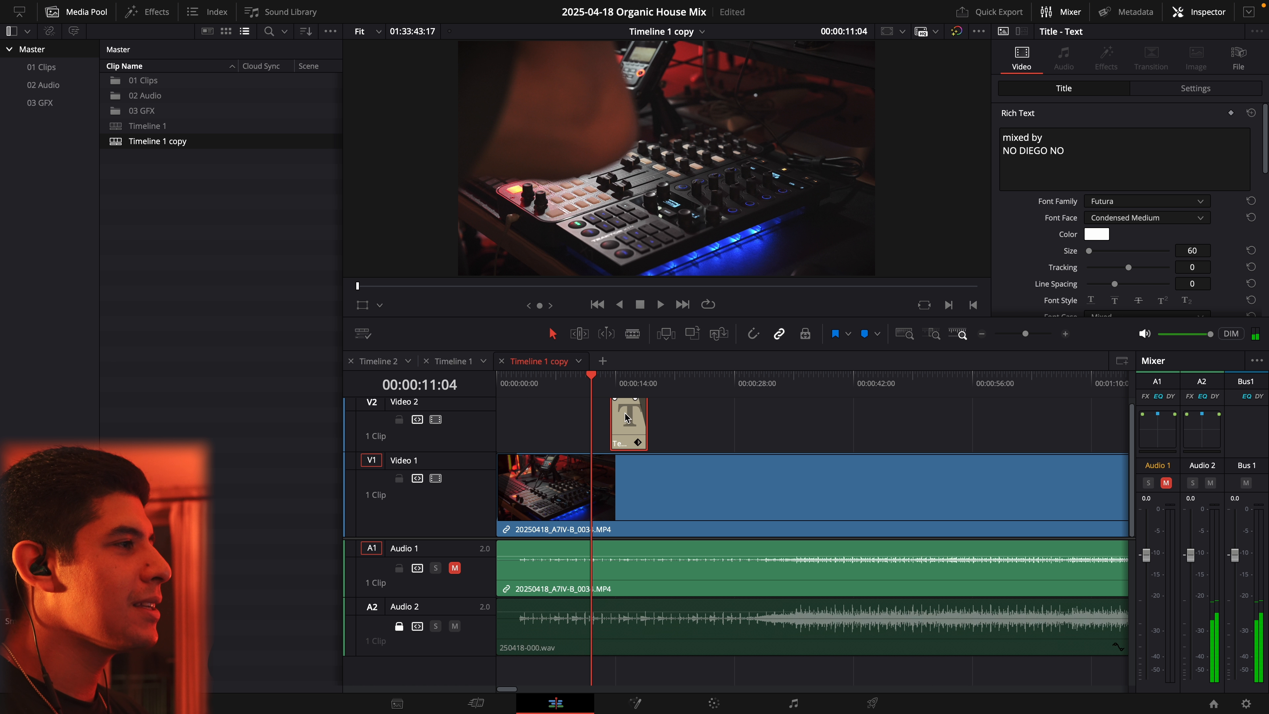
{"action": "left_click", "coordinate": [551, 384]}
{"action": "left_click_drag", "start_coordinate": [520, 457], "coordinate": [612, 461]}
{"action": "left_click_drag", "start_coordinate": [544, 385], "coordinate": [672, 420]}
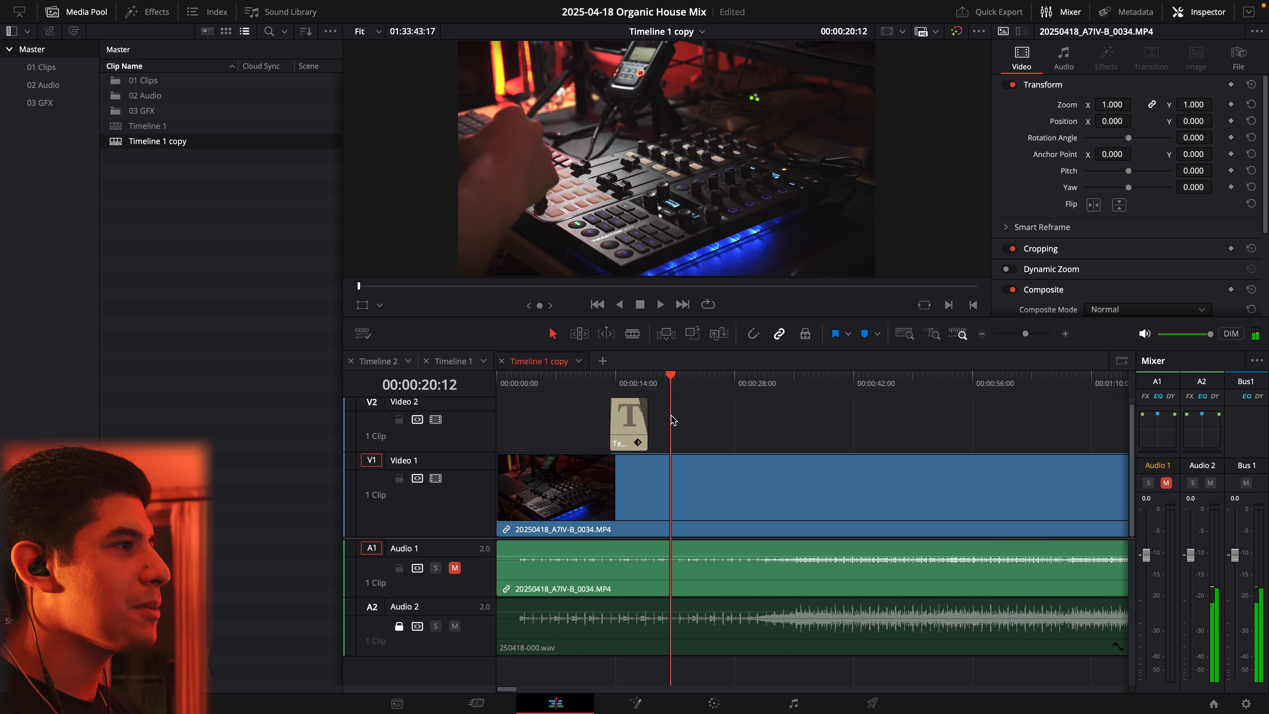
- Switch back to Timeline 1 and play it from the start past the title to compare it with the duplicate
{"action": "left_click", "coordinate": [452, 361]}
{"action": "left_click_drag", "start_coordinate": [547, 385], "coordinate": [532, 382]}
{"action": "key", "text": "Home"}
{"action": "key", "text": "space"}
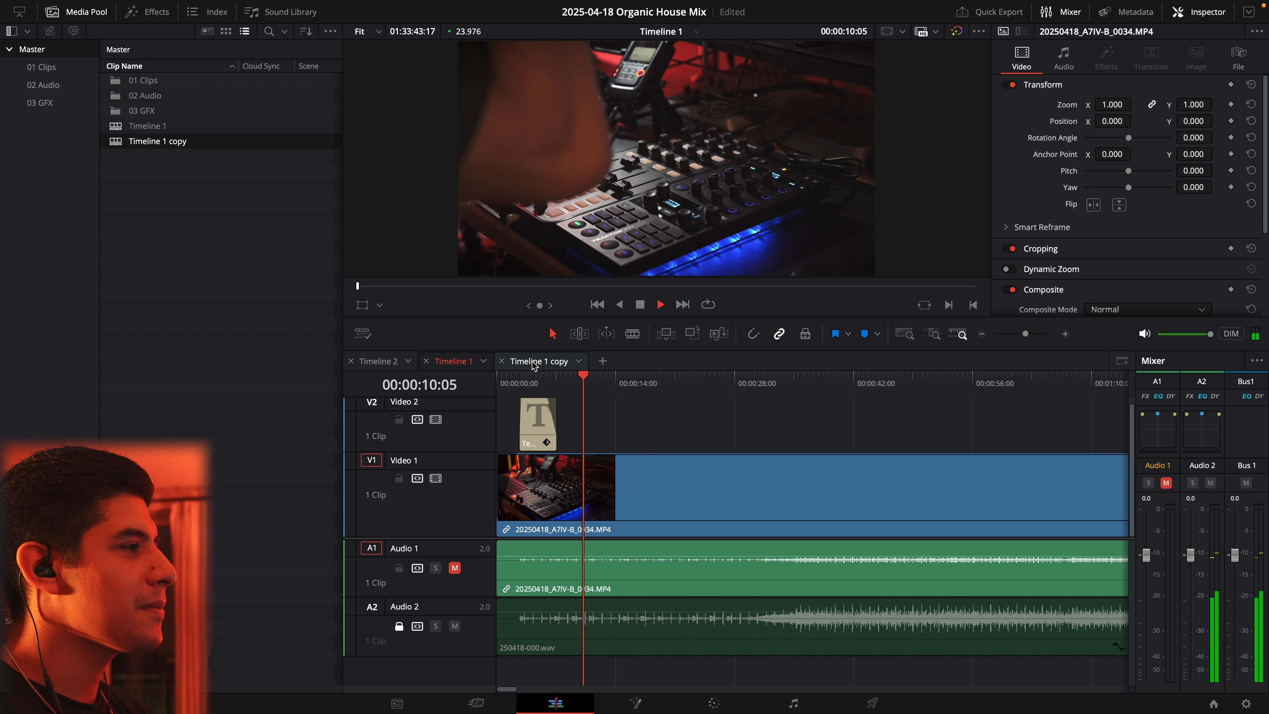
{"action": "key", "text": "space"}
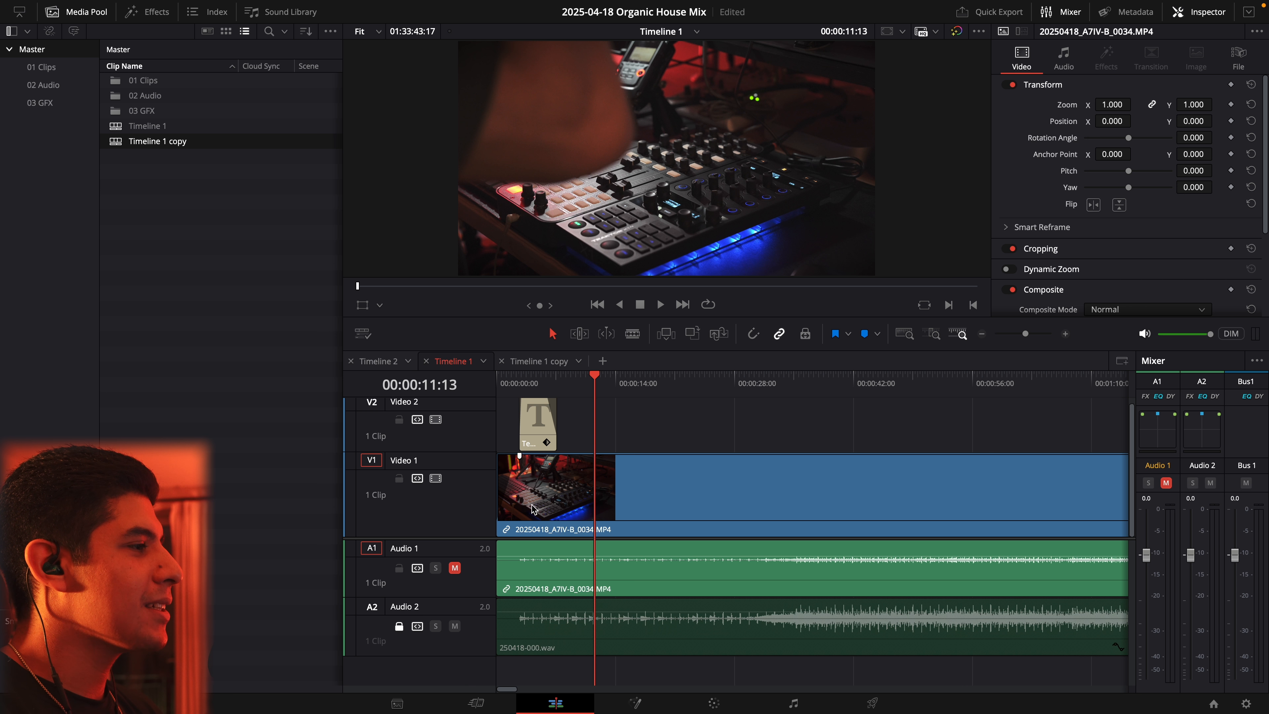
- Store the Timeline 1 title in the Master bin and place a copy of it on V2 at about 23 seconds
{"action": "left_click", "coordinate": [538, 425]}
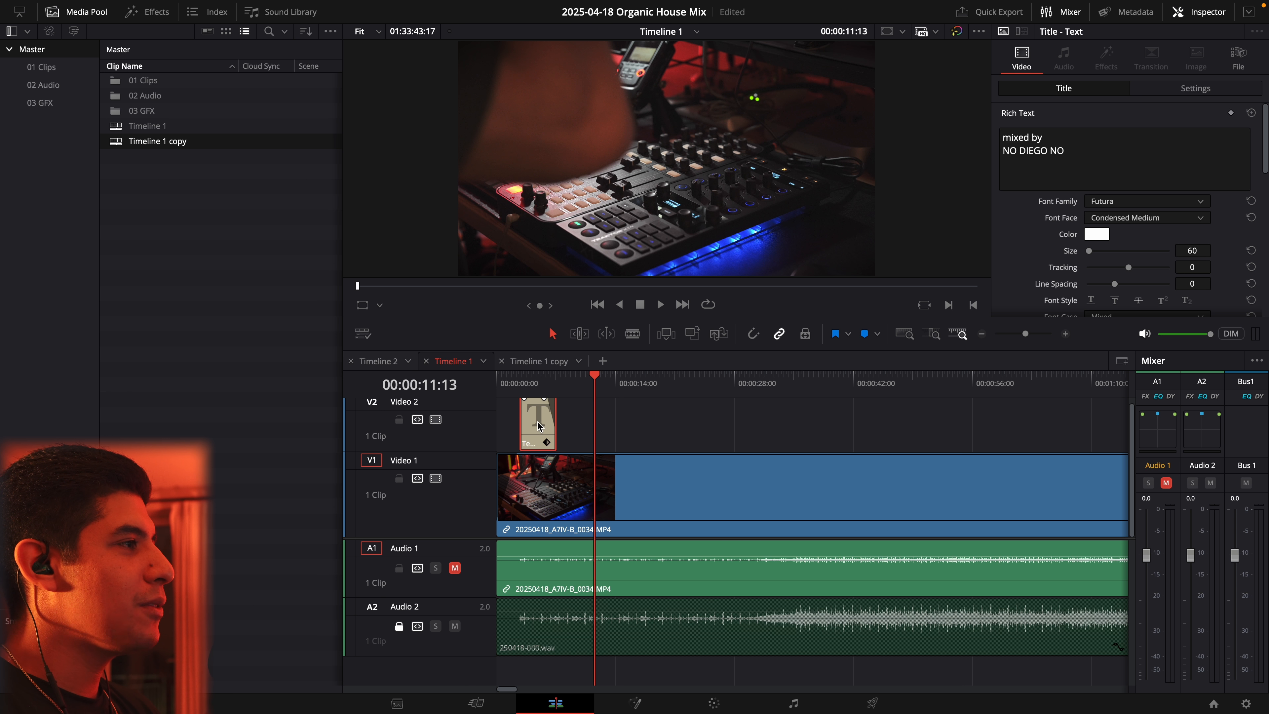
{"action": "left_click_drag", "start_coordinate": [538, 425], "coordinate": [161, 296]}
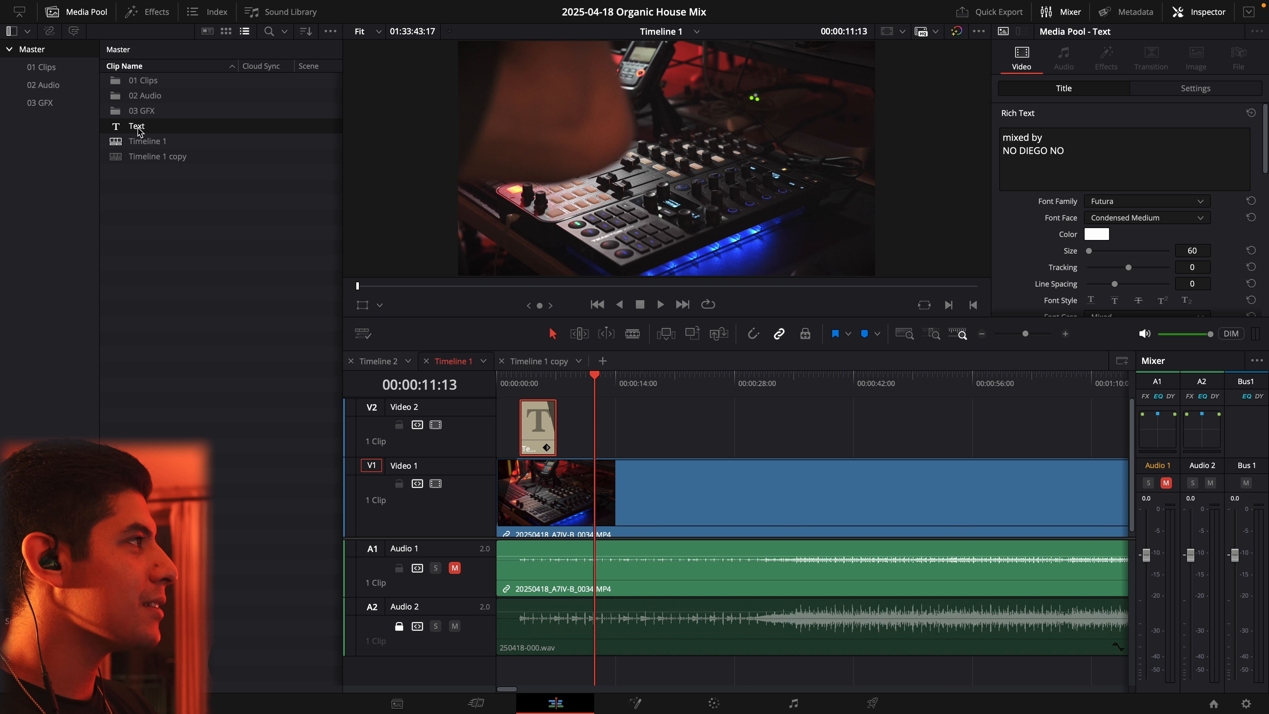
{"action": "left_click_drag", "start_coordinate": [139, 131], "coordinate": [703, 435]}
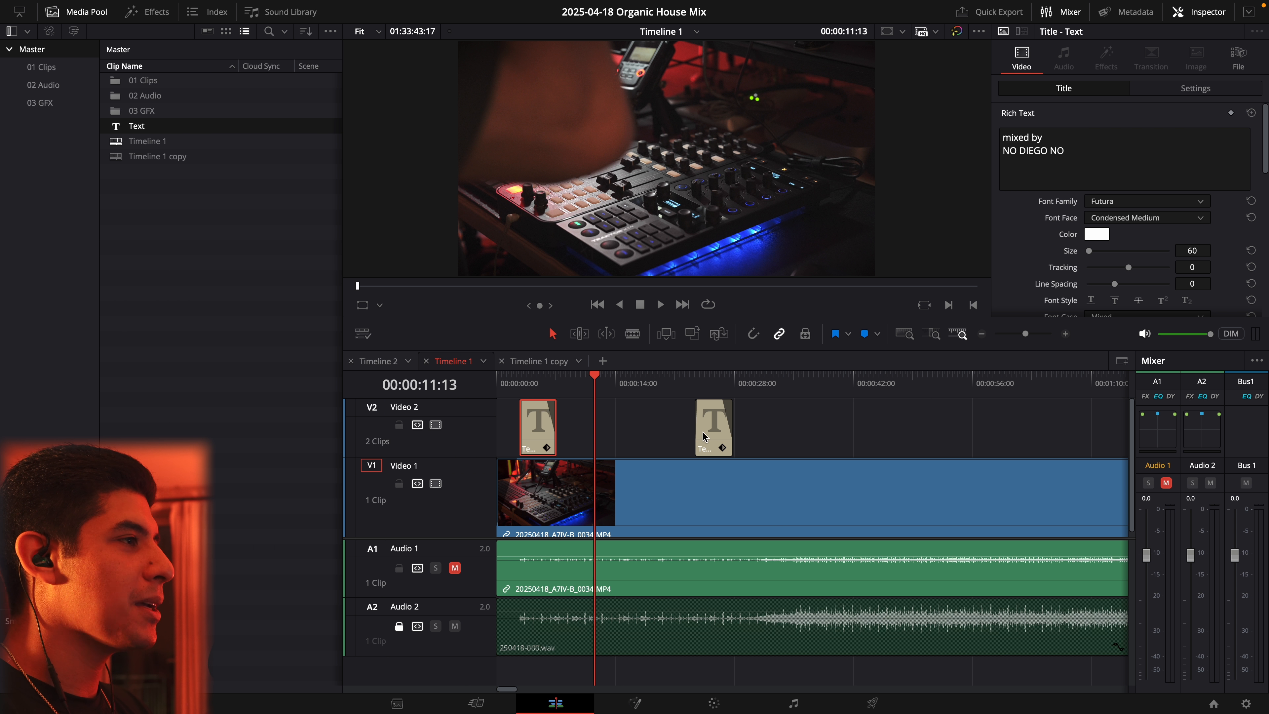
- Zoom in on the copied title and scrub through it to check its text and fades, ending at 00:00:24:14
{"action": "left_click", "coordinate": [701, 385]}
{"action": "key", "text": "ctrl+equal"}
{"action": "key", "text": "ctrl+equal"}
{"action": "key", "text": "ctrl+equal"}
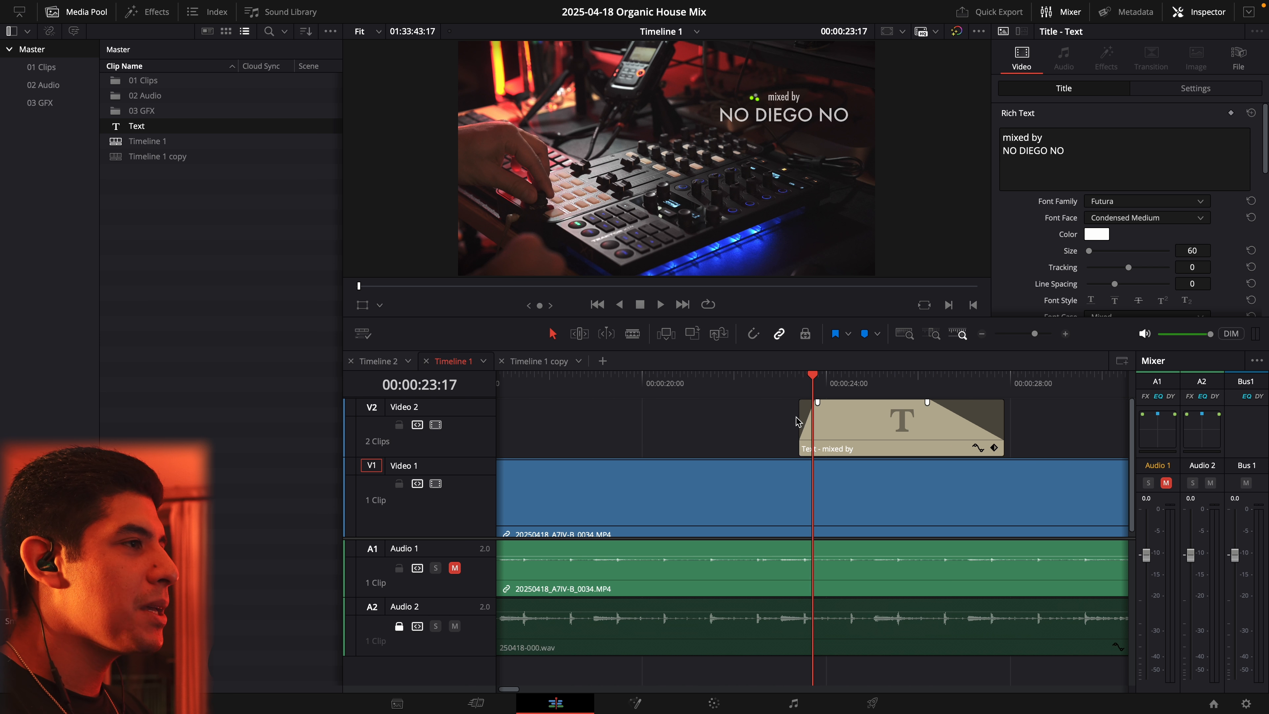
{"action": "left_click_drag", "start_coordinate": [870, 380], "coordinate": [853, 380]}
{"action": "key", "text": "super+minus"}
{"action": "key", "text": "super+minus"}
{"action": "key", "text": "super+minus"}
{"action": "key", "text": "super+equal"}
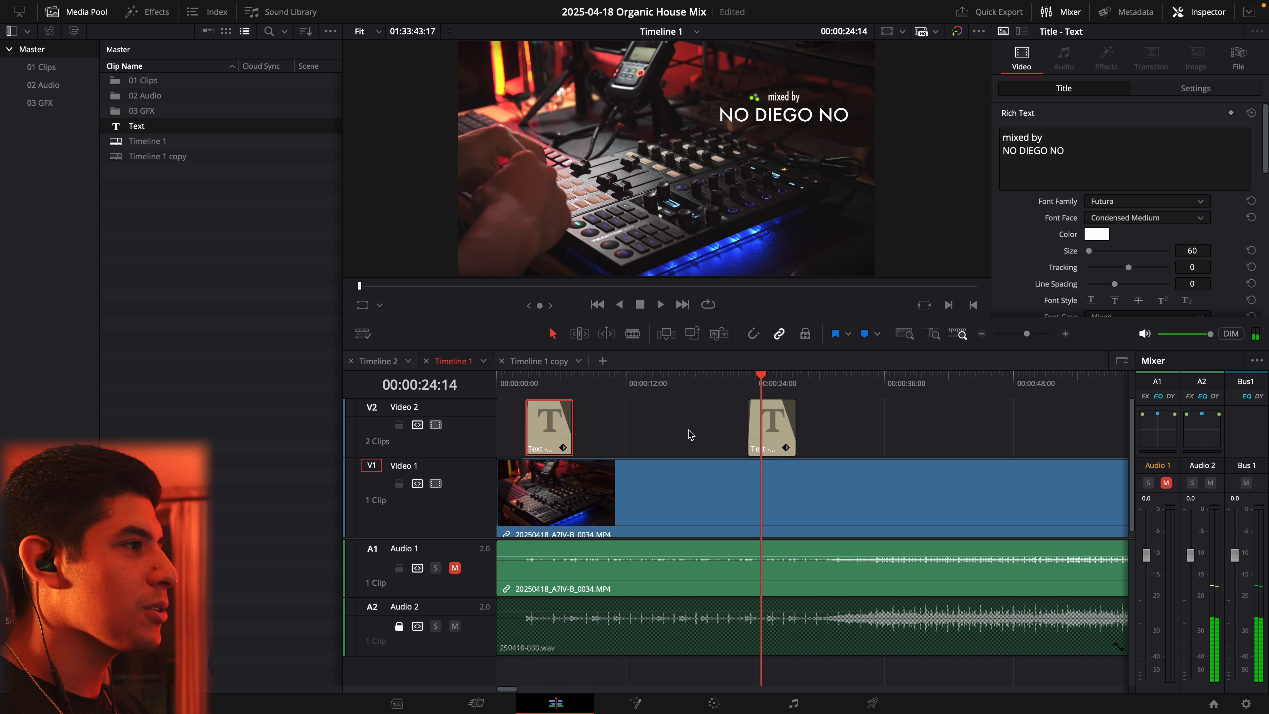
- Split the V1 video clip at 00:00:32:03 and 00:00:40:19, and place the playhead inside the isolated segment at 00:00:35:18
{"action": "left_click", "coordinate": [843, 387]}
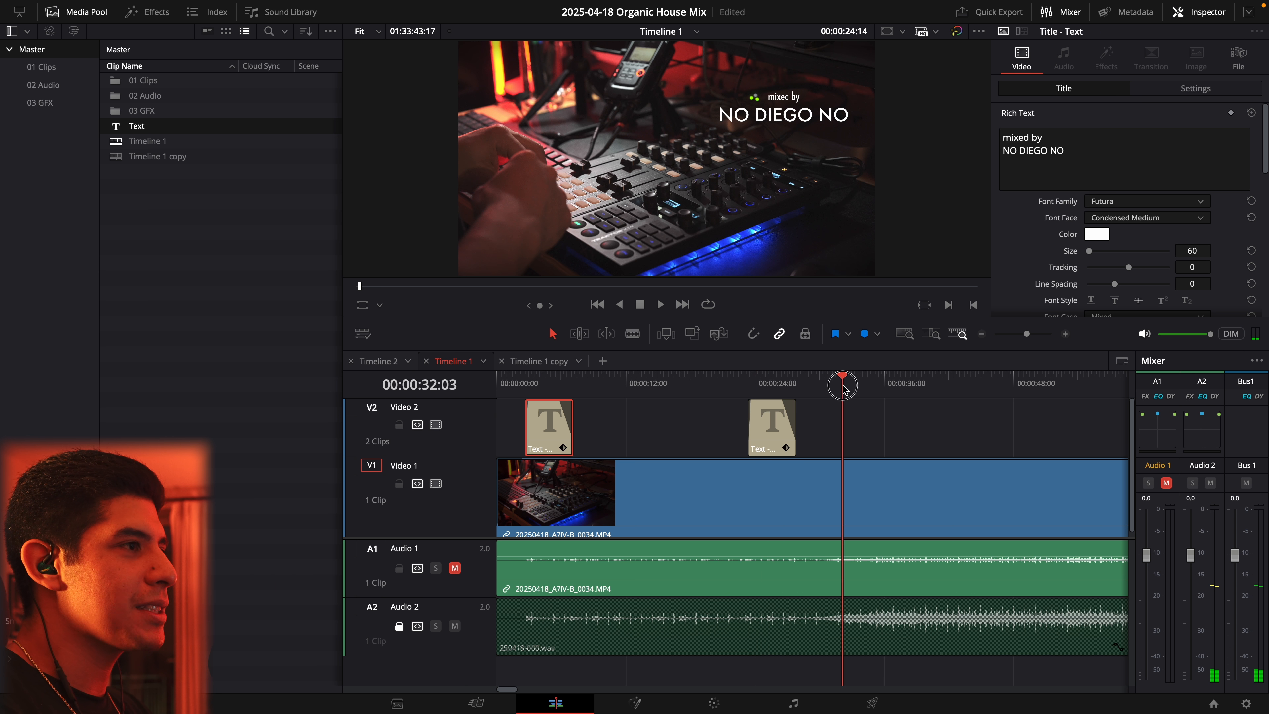
{"action": "left_click", "coordinate": [876, 486]}
{"action": "key", "text": "super+b"}
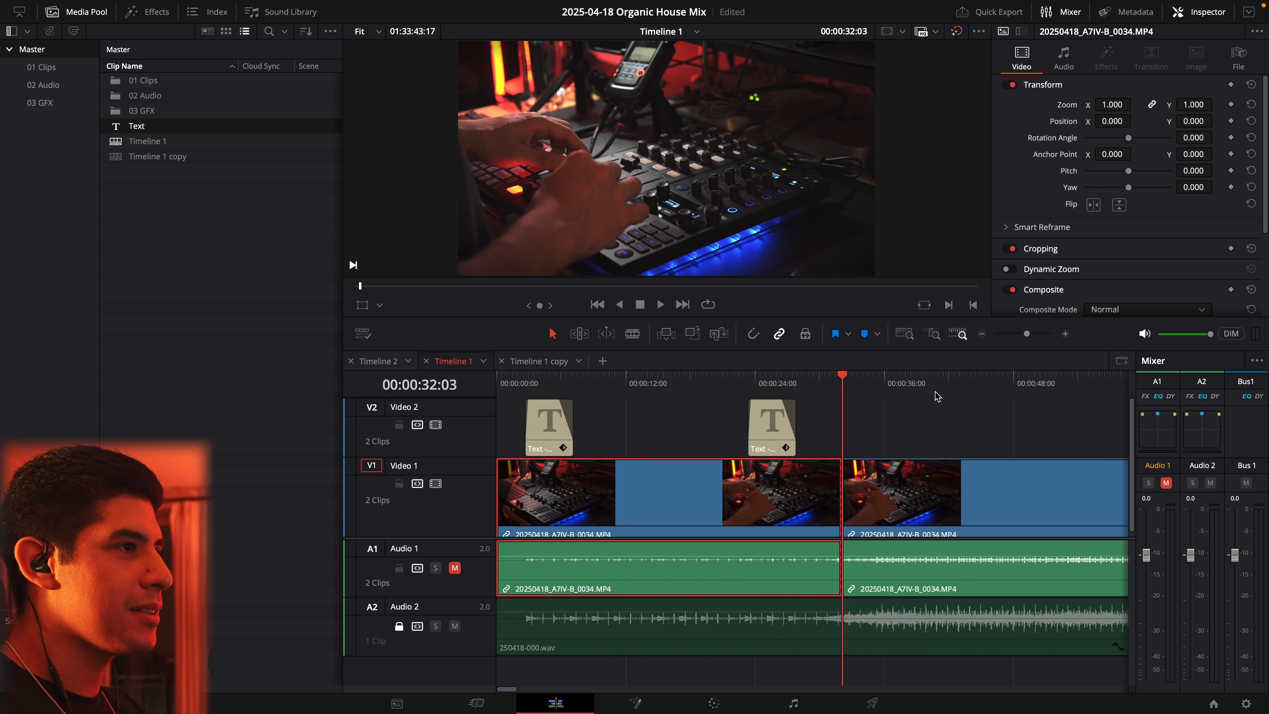
{"action": "left_click", "coordinate": [936, 392]}
{"action": "left_click", "coordinate": [990, 516]}
{"action": "key", "text": "super+b"}
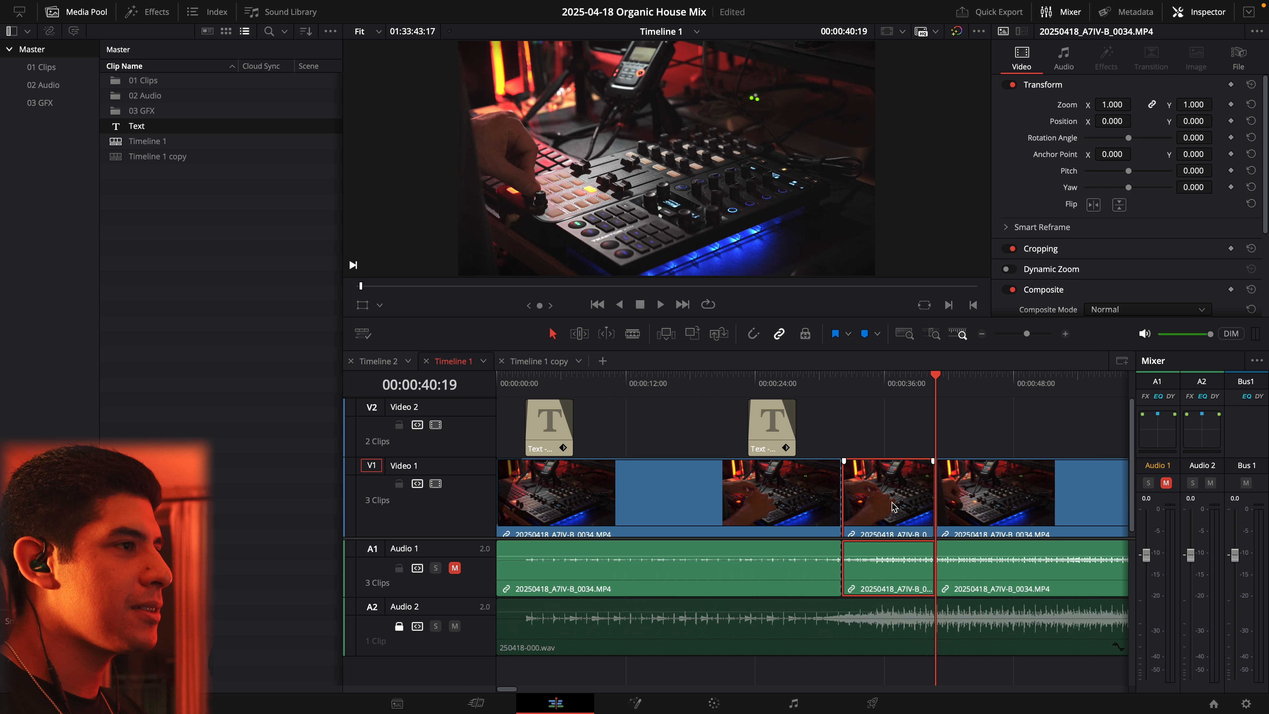
{"action": "left_click", "coordinate": [881, 382]}
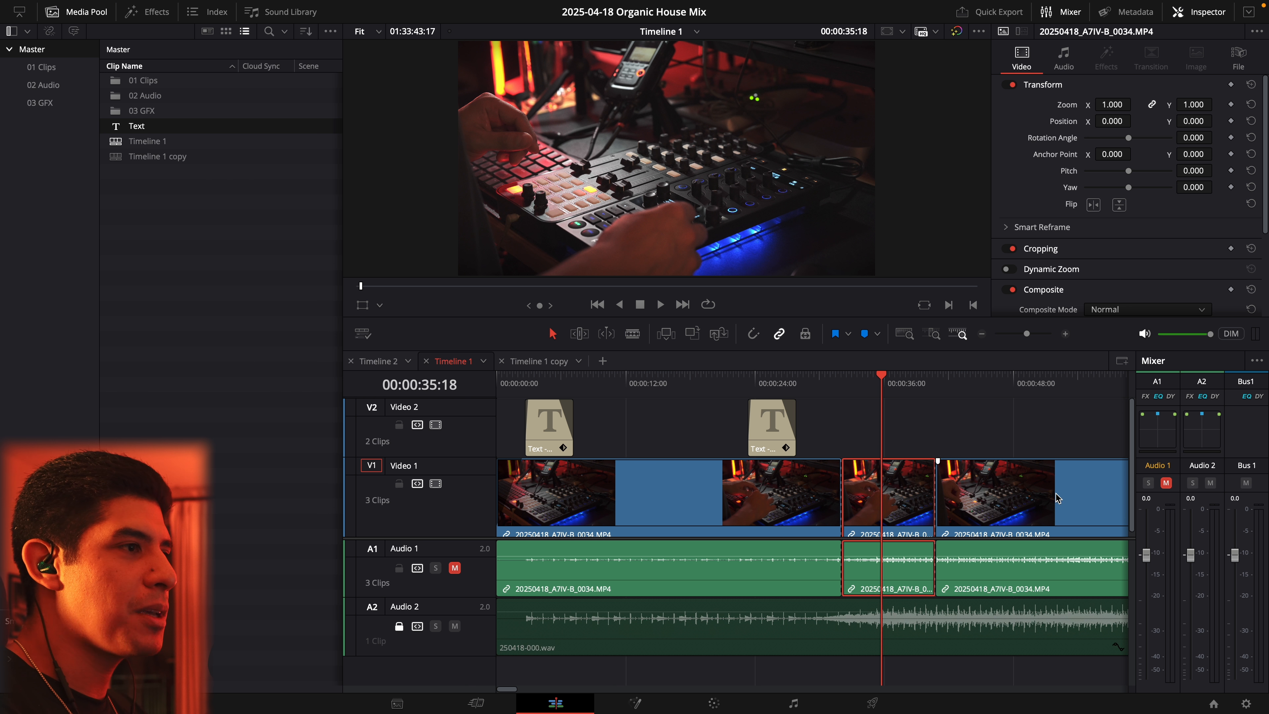
- Store the isolated V1 segment in the Master bin and rename it "new short clip"
{"action": "left_click_drag", "start_coordinate": [865, 494], "coordinate": [576, 278]}
{"action": "left_click_drag", "start_coordinate": [839, 478], "coordinate": [229, 265]}
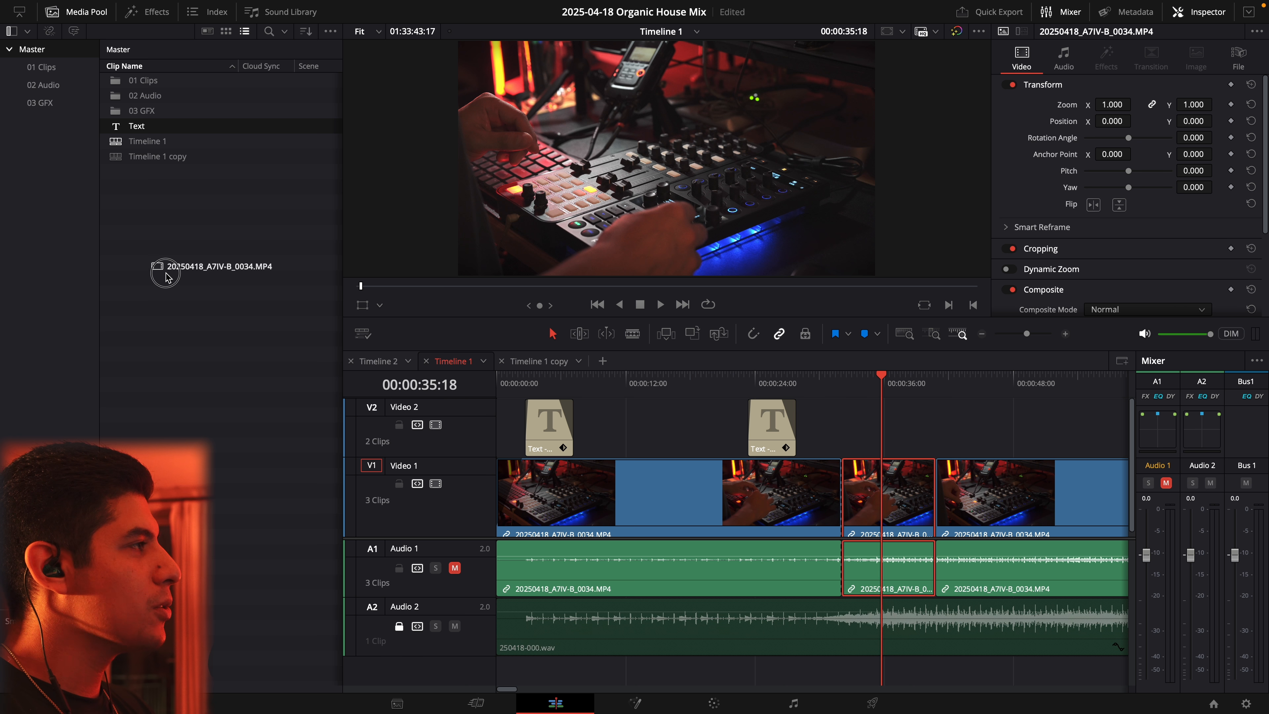
{"action": "left_click_drag", "start_coordinate": [181, 282], "coordinate": [183, 283]}
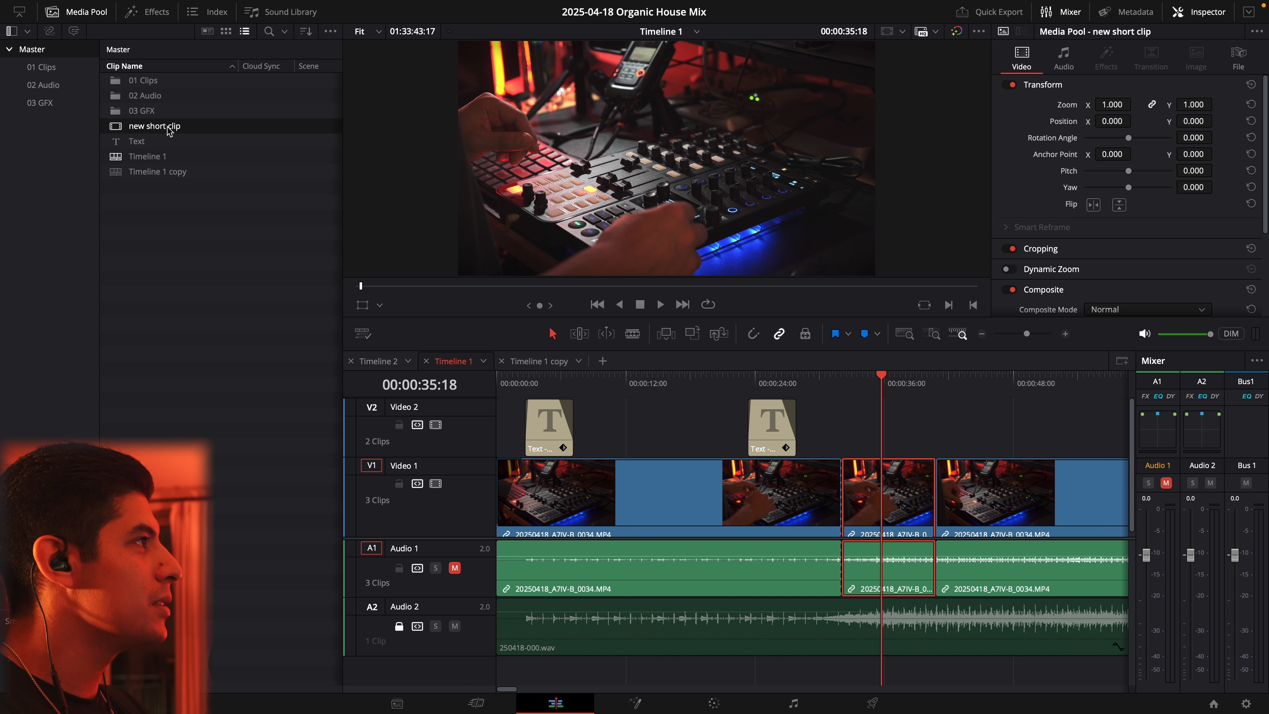
- Place "new short clip" from the Master bin on V2 at about 46 seconds and check the placed copy
{"action": "left_click_drag", "start_coordinate": [163, 128], "coordinate": [990, 426]}
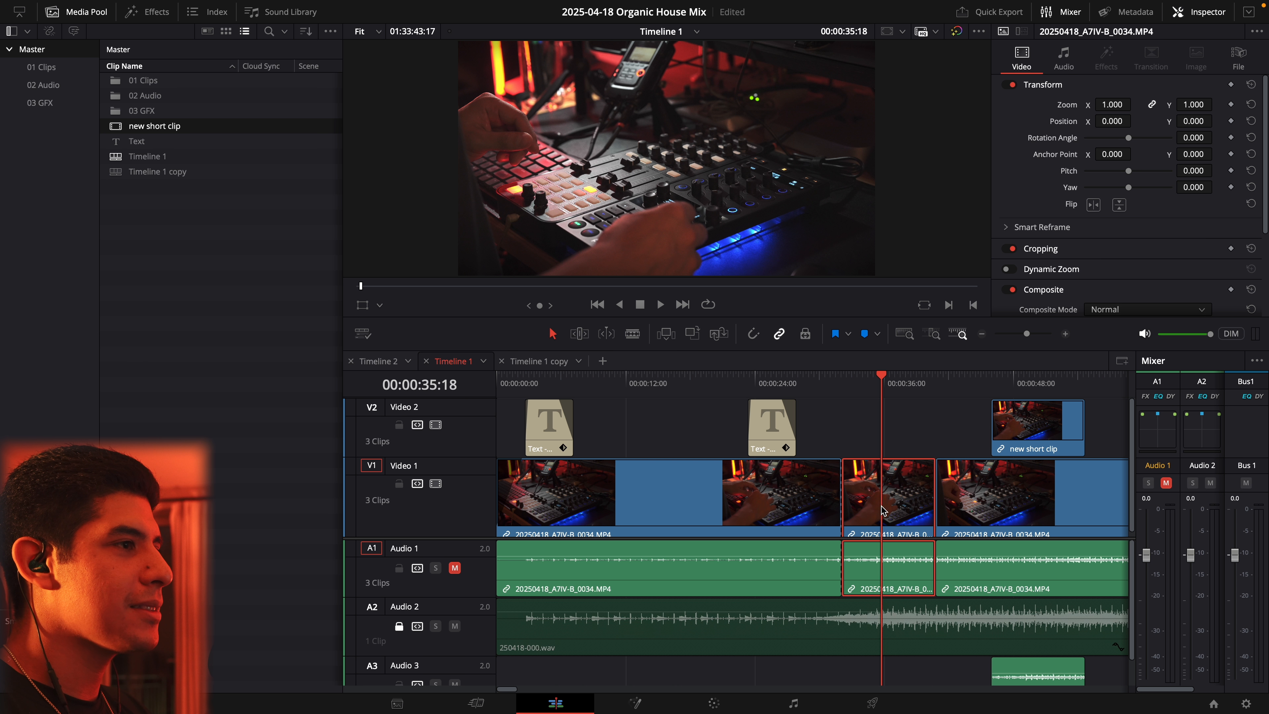
{"action": "left_click", "coordinate": [1002, 384]}
{"action": "left_click", "coordinate": [1058, 428]}
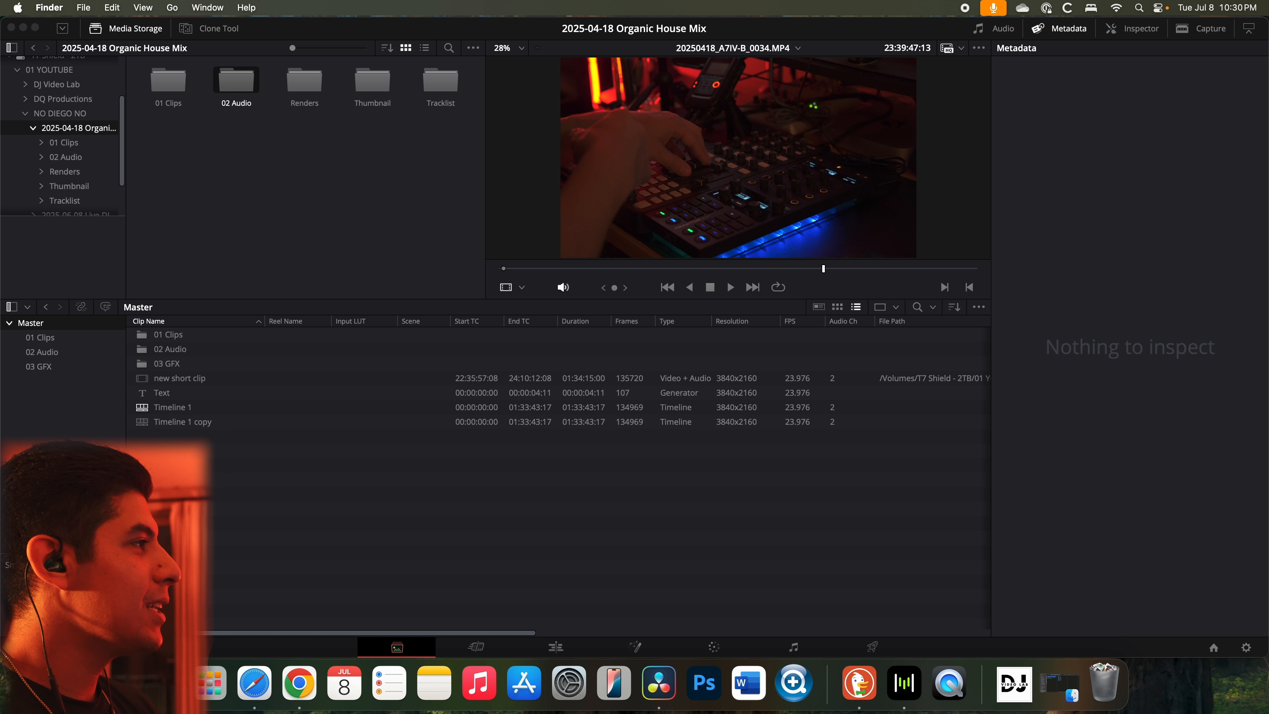
- Open the project folder in Finder, try adding the 01 Clips MP4 to the Master bin, and import 250418-000.wav from 02 Audio
{"action": "left_click", "coordinate": [1059, 683]}
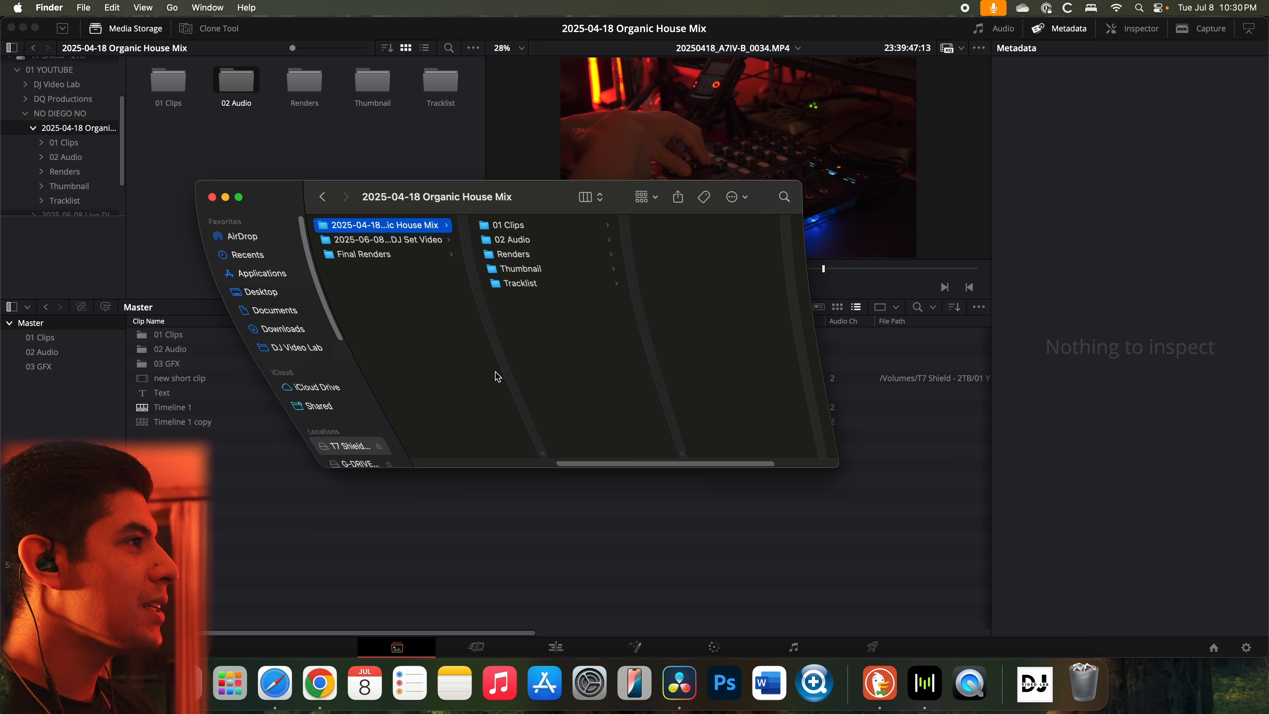
{"action": "left_click_drag", "start_coordinate": [562, 201], "coordinate": [875, 272]}
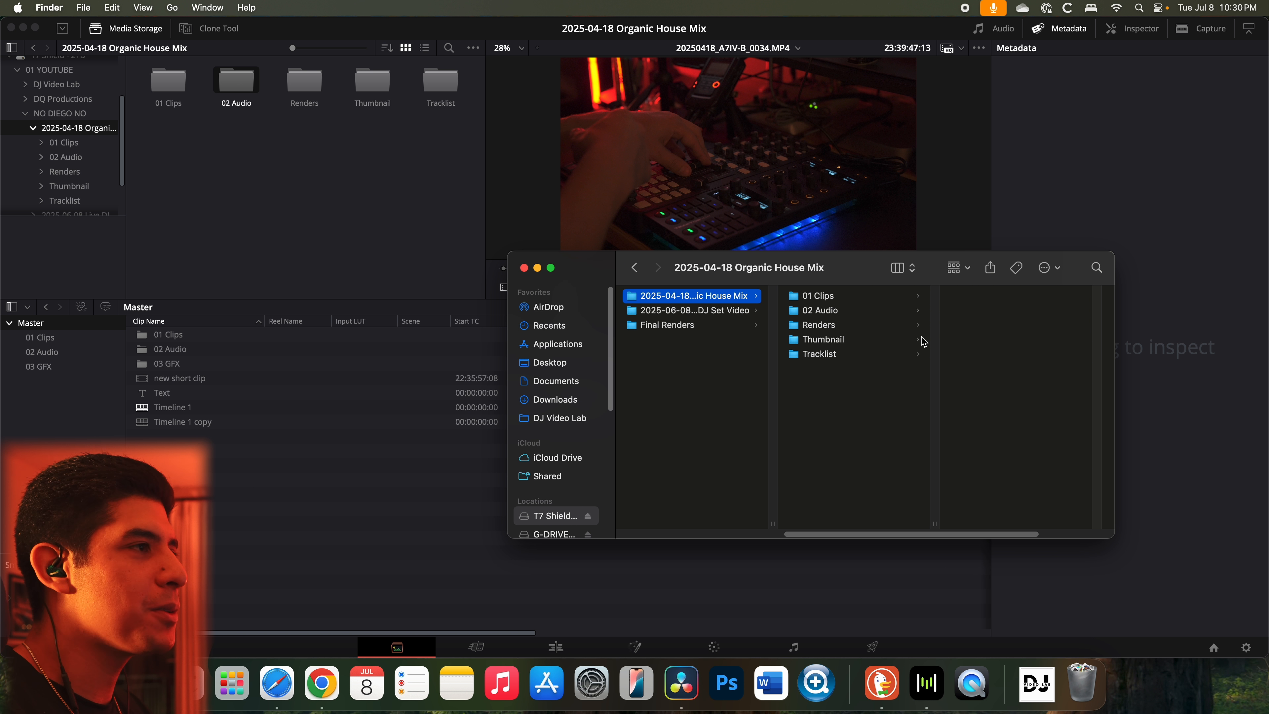
{"action": "left_click", "coordinate": [839, 300]}
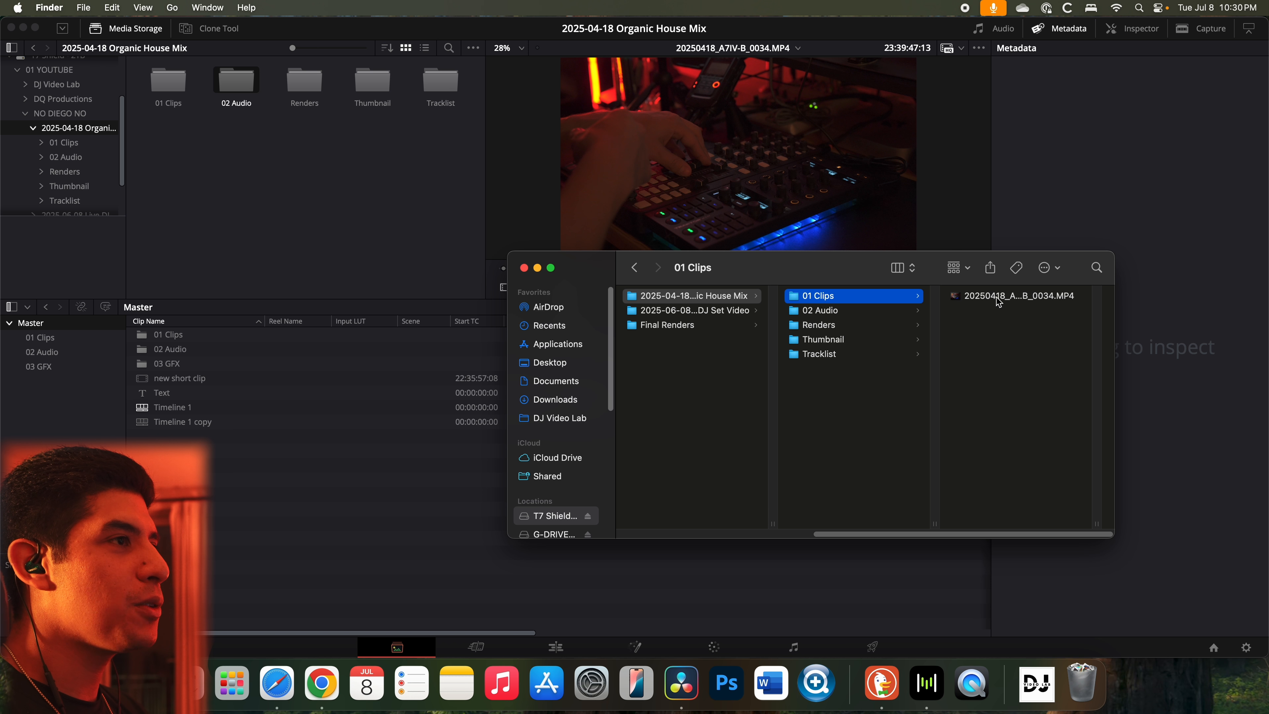
{"action": "left_click_drag", "start_coordinate": [1000, 299], "coordinate": [265, 513]}
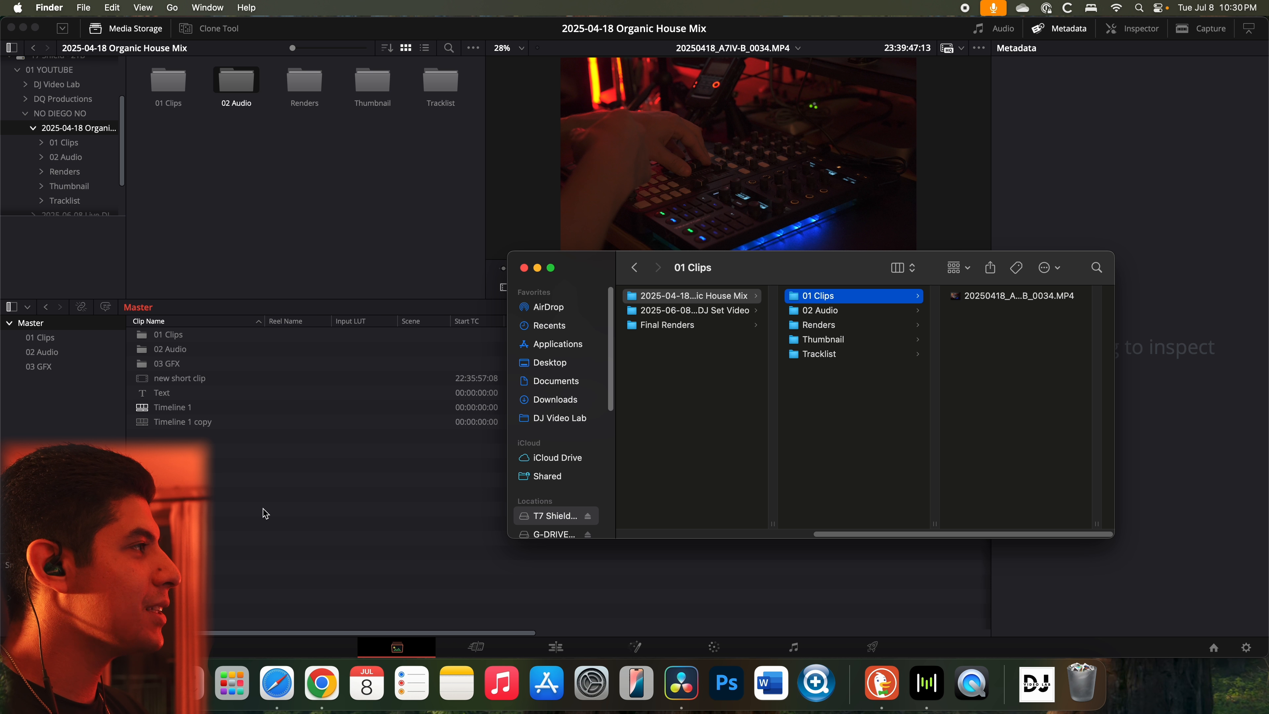
{"action": "left_click", "coordinate": [862, 314]}
{"action": "left_click_drag", "start_coordinate": [999, 295], "coordinate": [258, 480]}
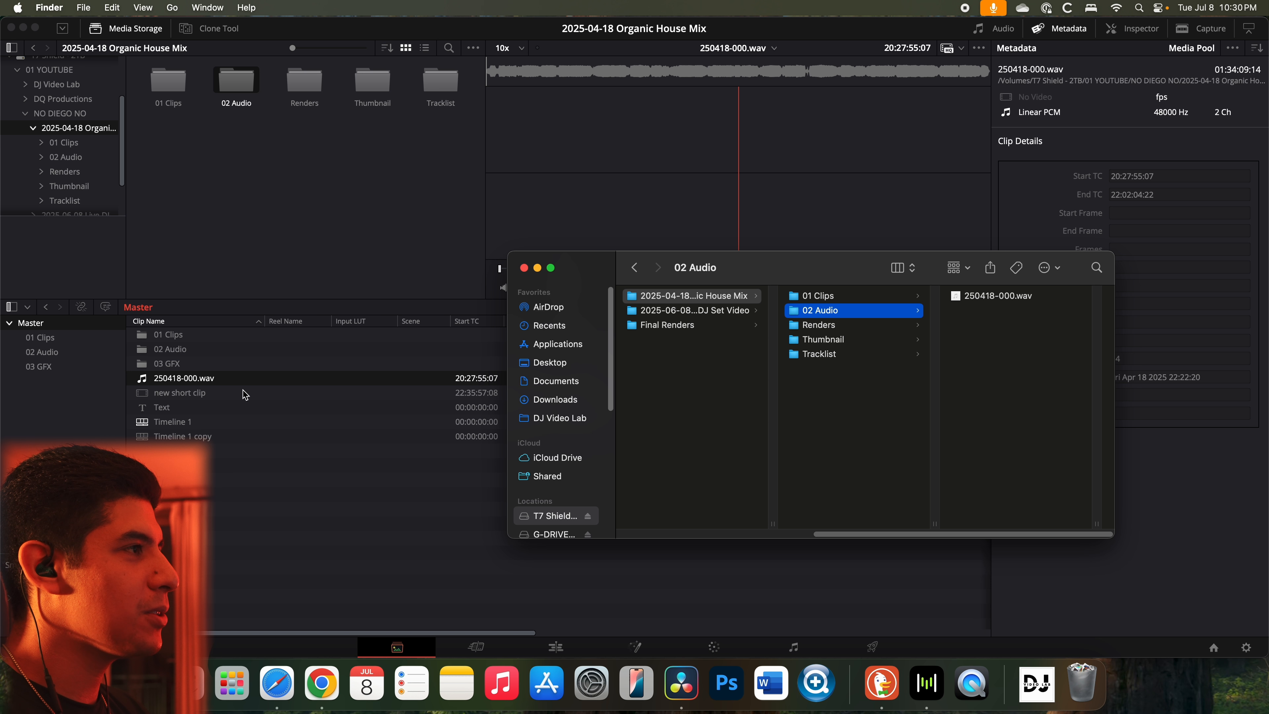
- On the Edit page, place 250418-000.wav straight from the Finder folder onto Audio 2 at the start of a new timeline
{"action": "left_click", "coordinate": [559, 645]}
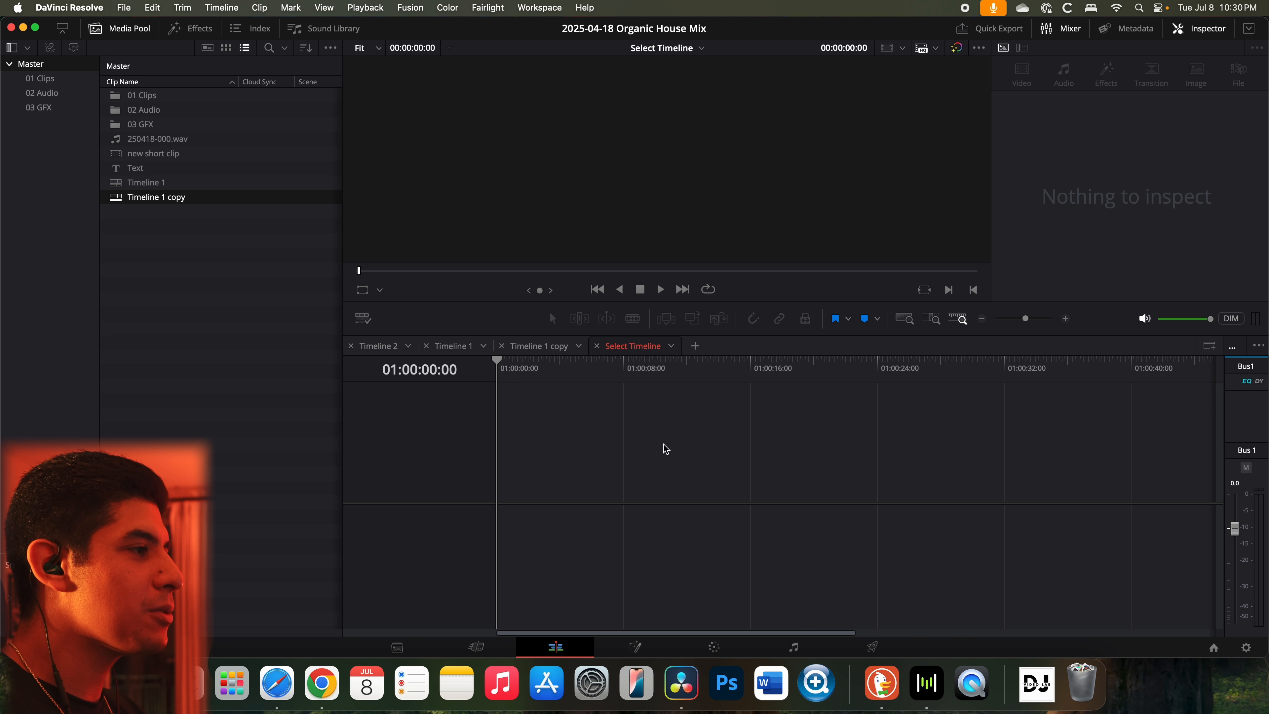
{"action": "left_click", "coordinate": [188, 682]}
{"action": "left_click_drag", "start_coordinate": [849, 260], "coordinate": [1050, 119]}
{"action": "left_click_drag", "start_coordinate": [1211, 156], "coordinate": [522, 592]}
{"action": "left_click", "coordinate": [580, 616]}
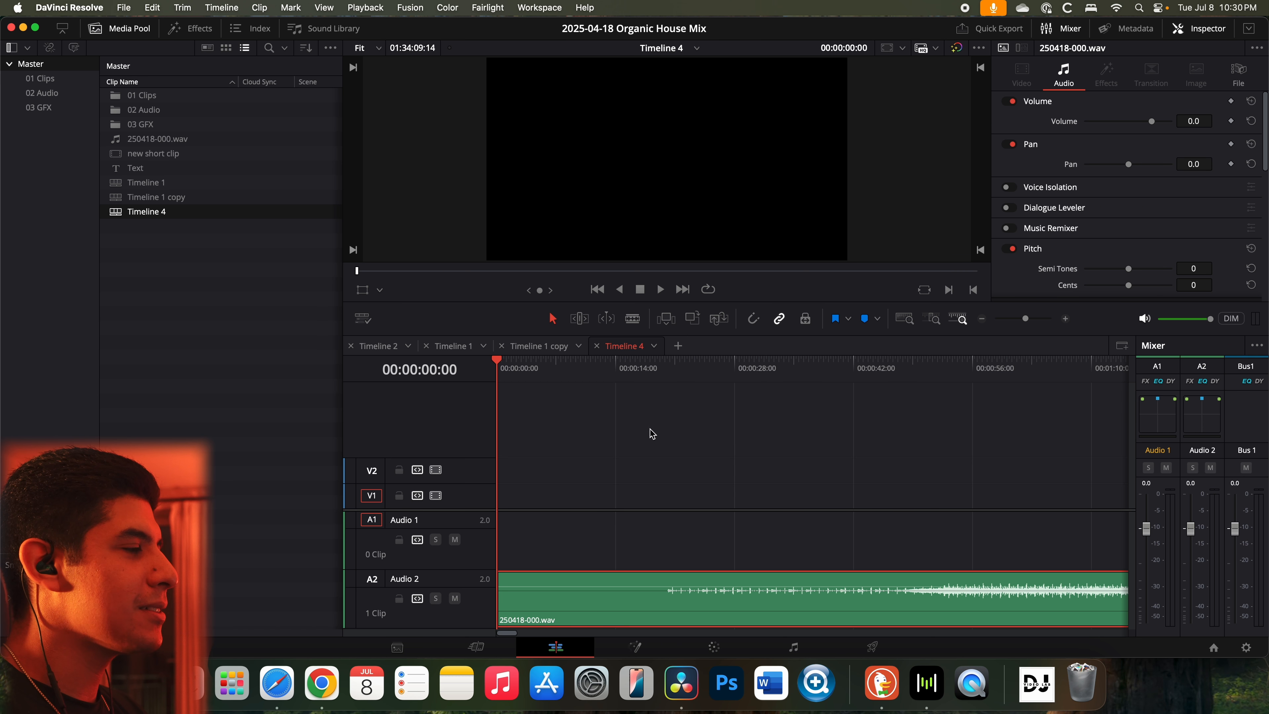